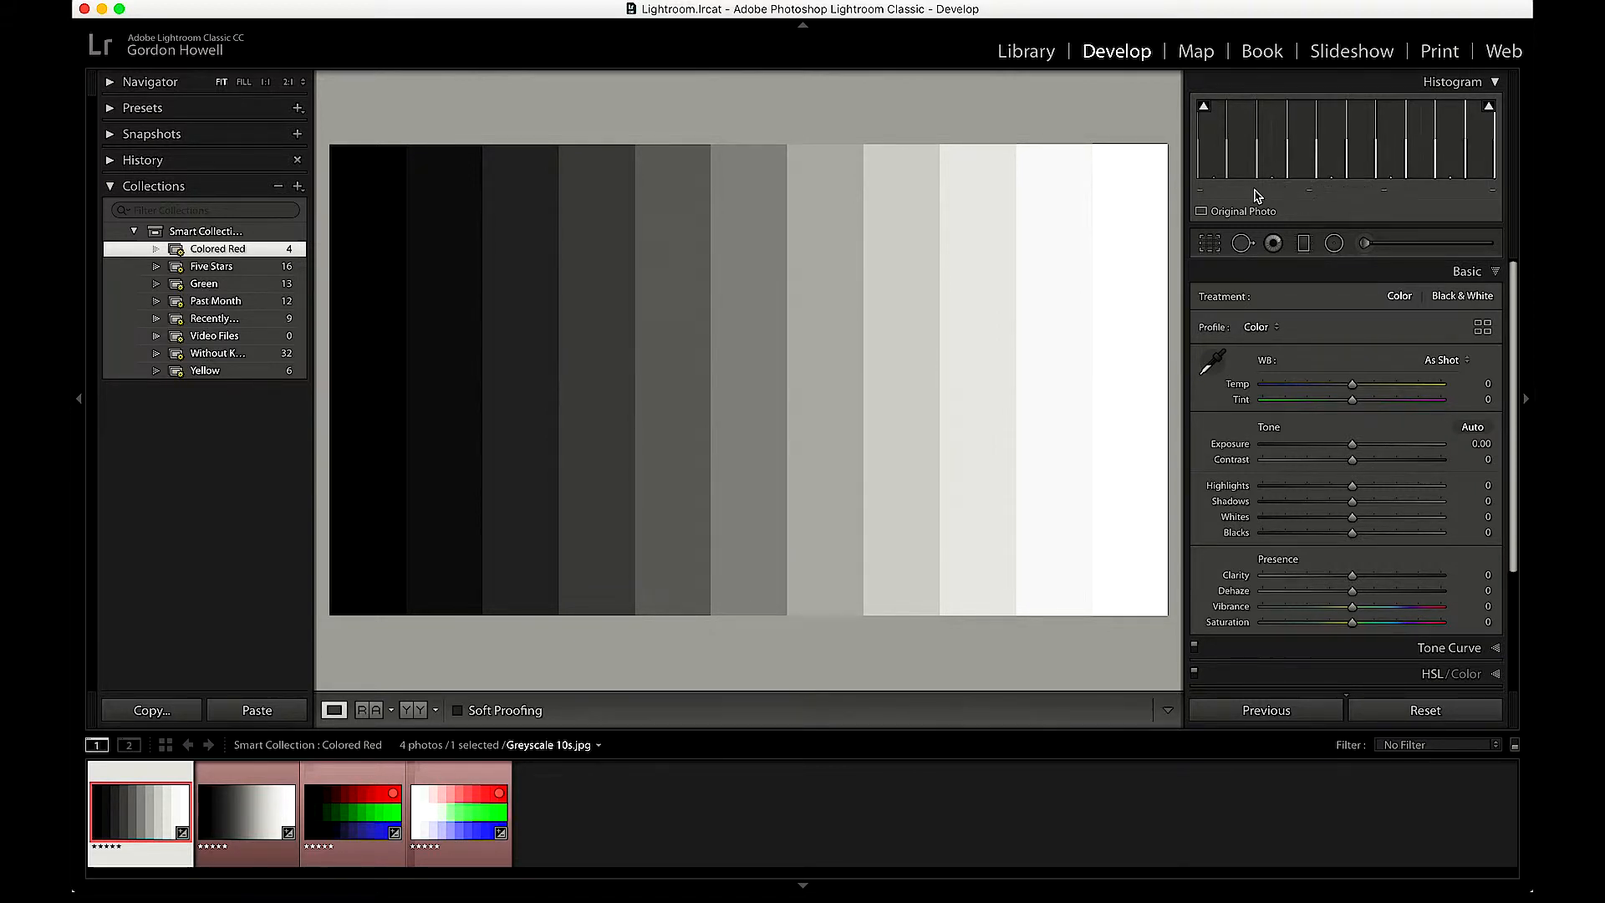
Step: View the second greyscale photo and try the Black & White treatment on the white dog photo
left_click(243, 807)
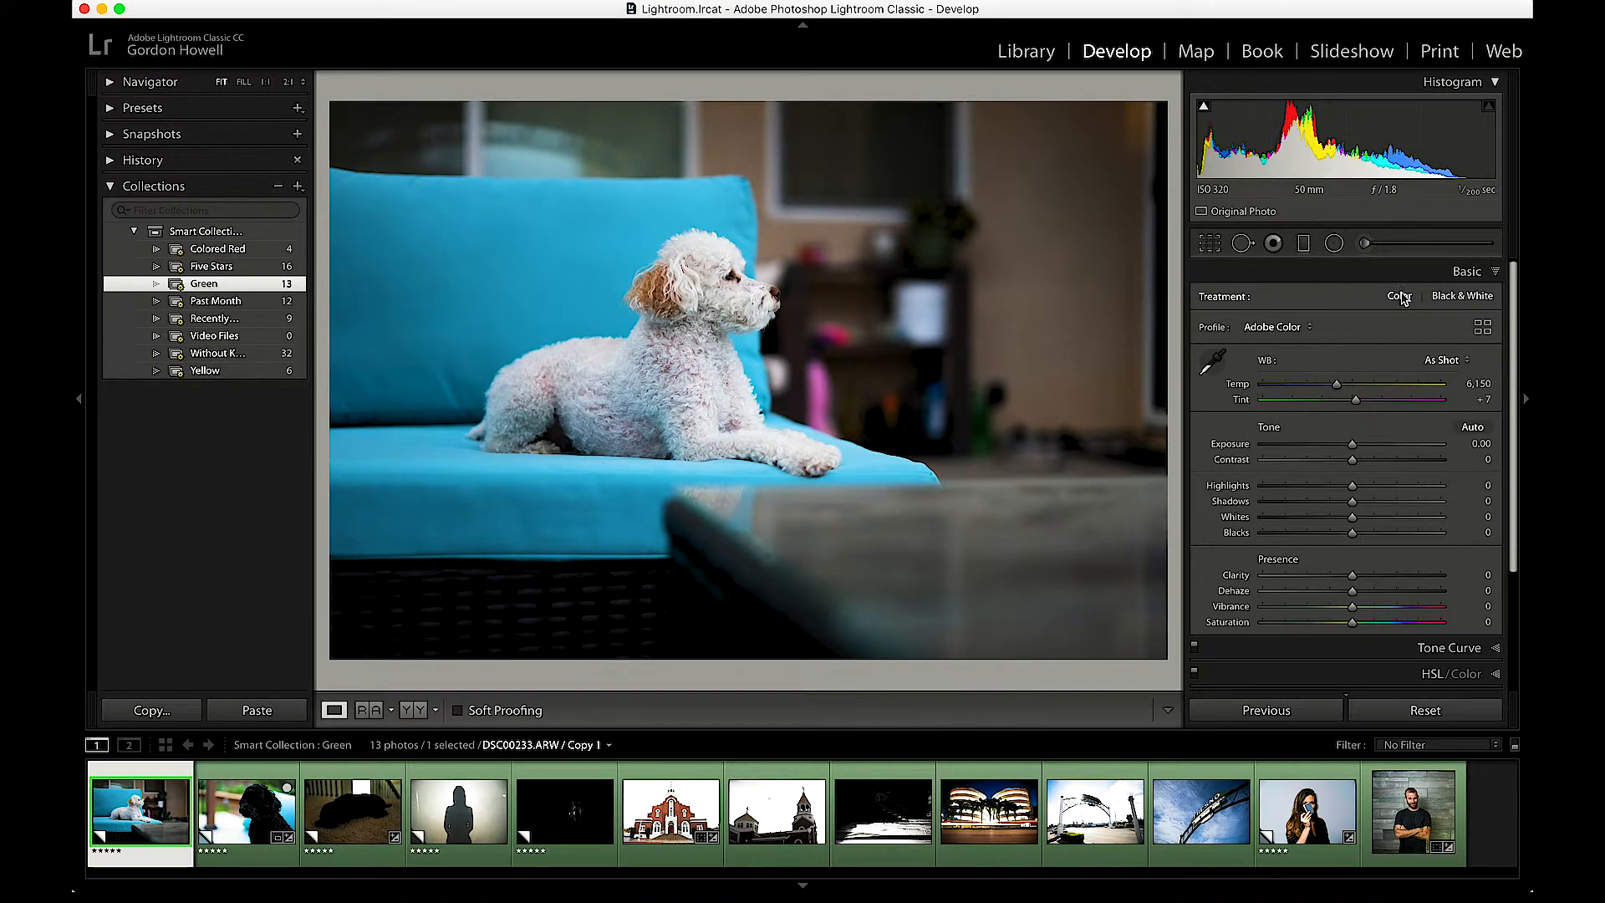
left_click(1448, 298)
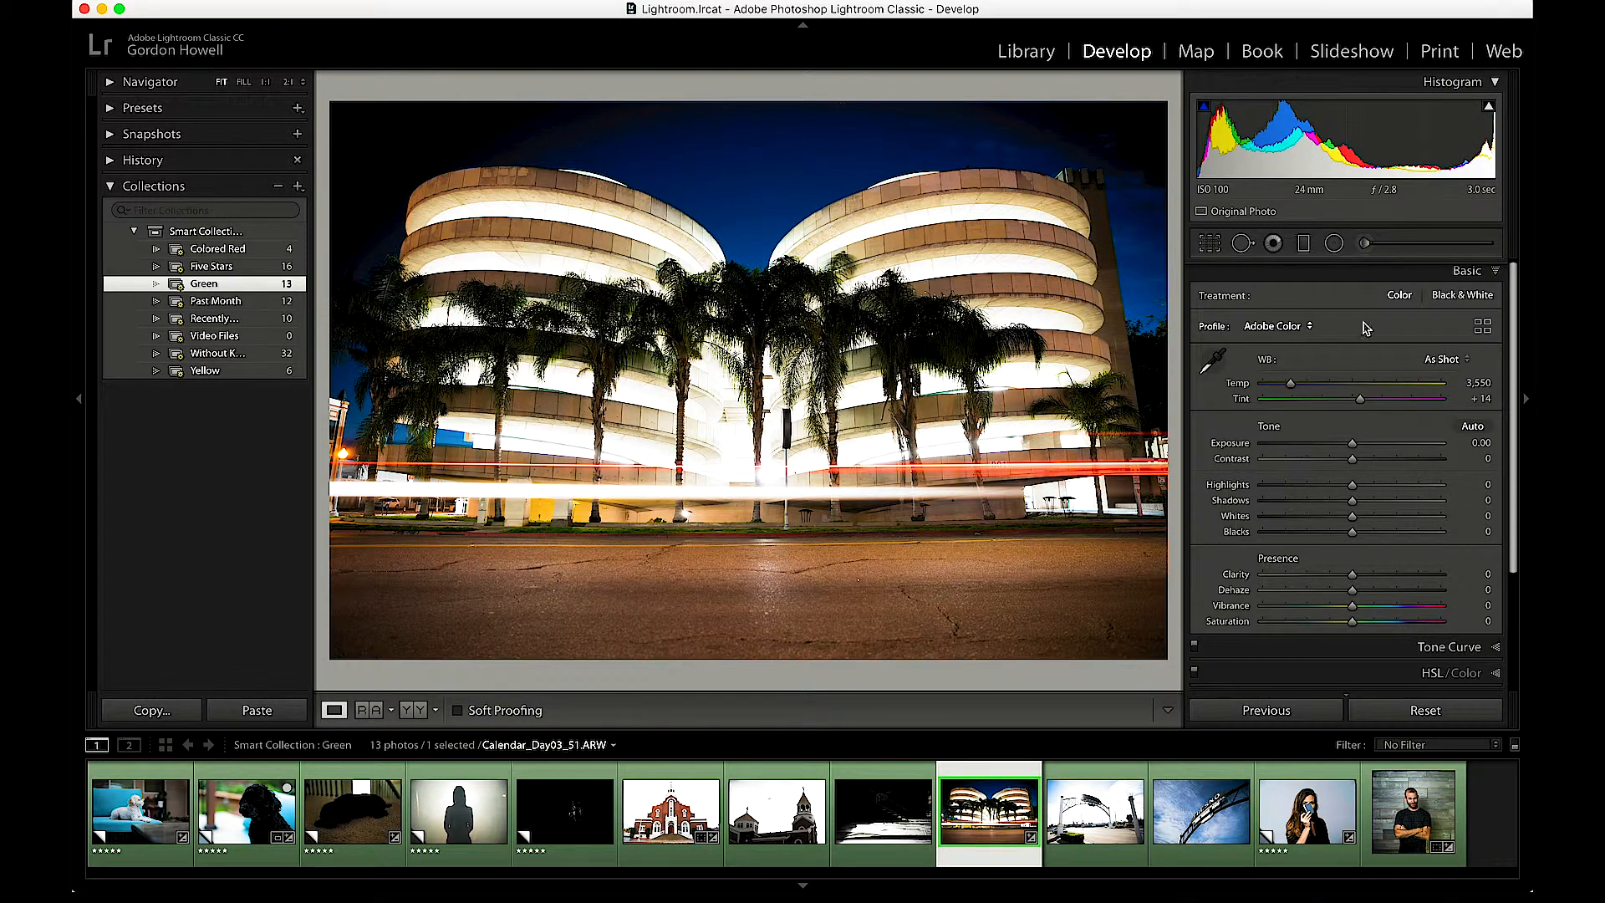
Step: Look over the Profile Browser's groups and the profile list for the parking garage photo, keeping Adobe Color
left_click(1481, 332)
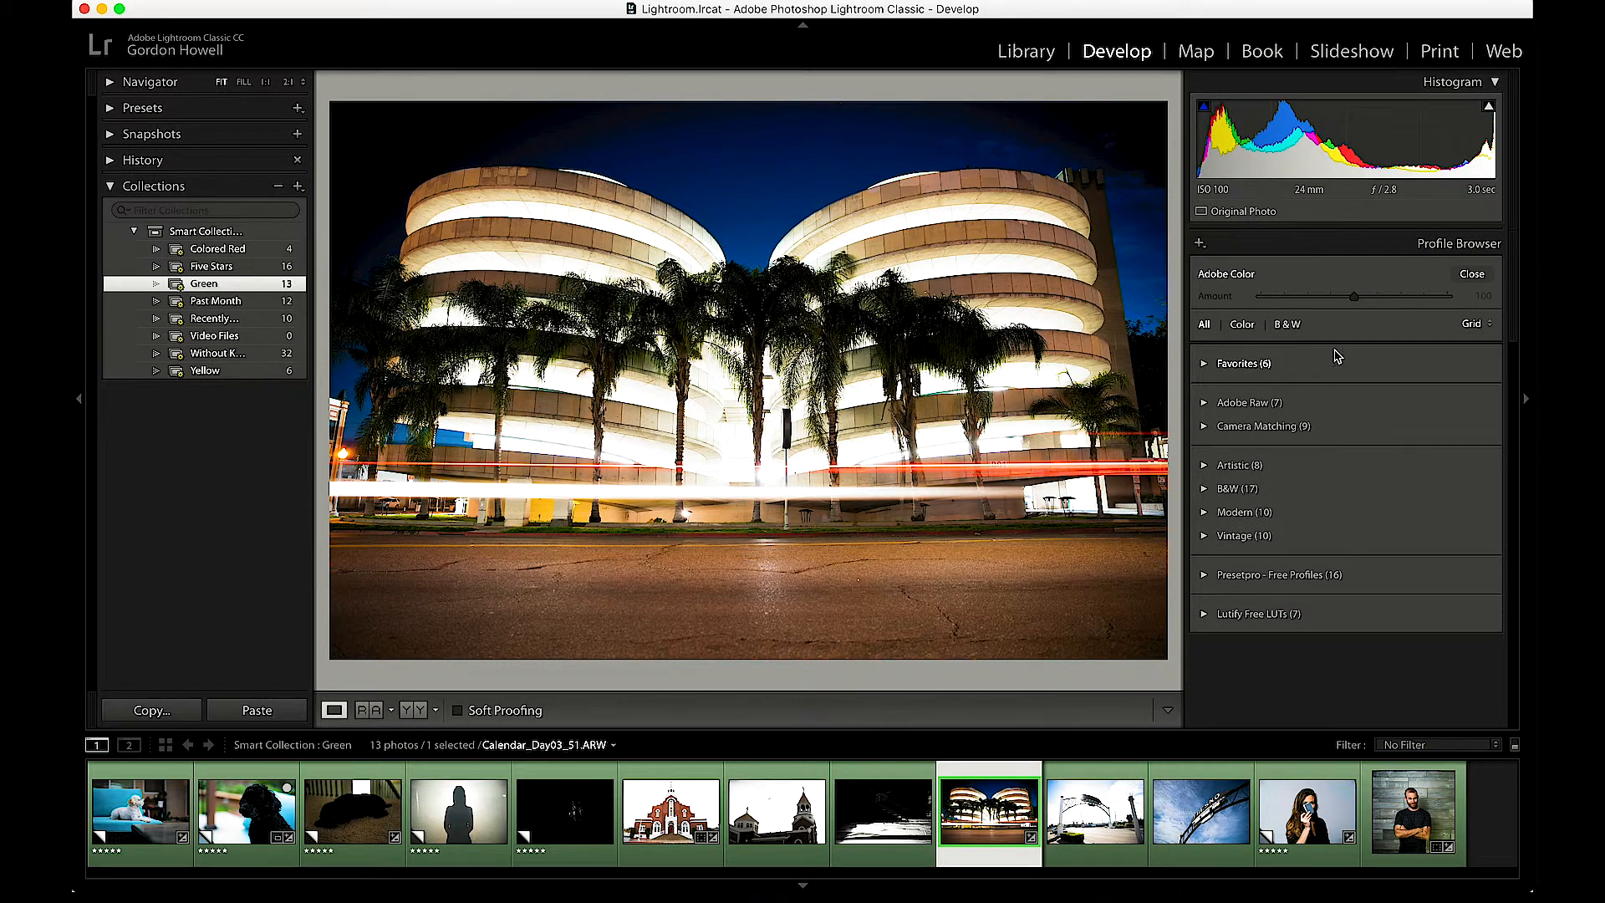
left_click(1470, 275)
left_click(1288, 327)
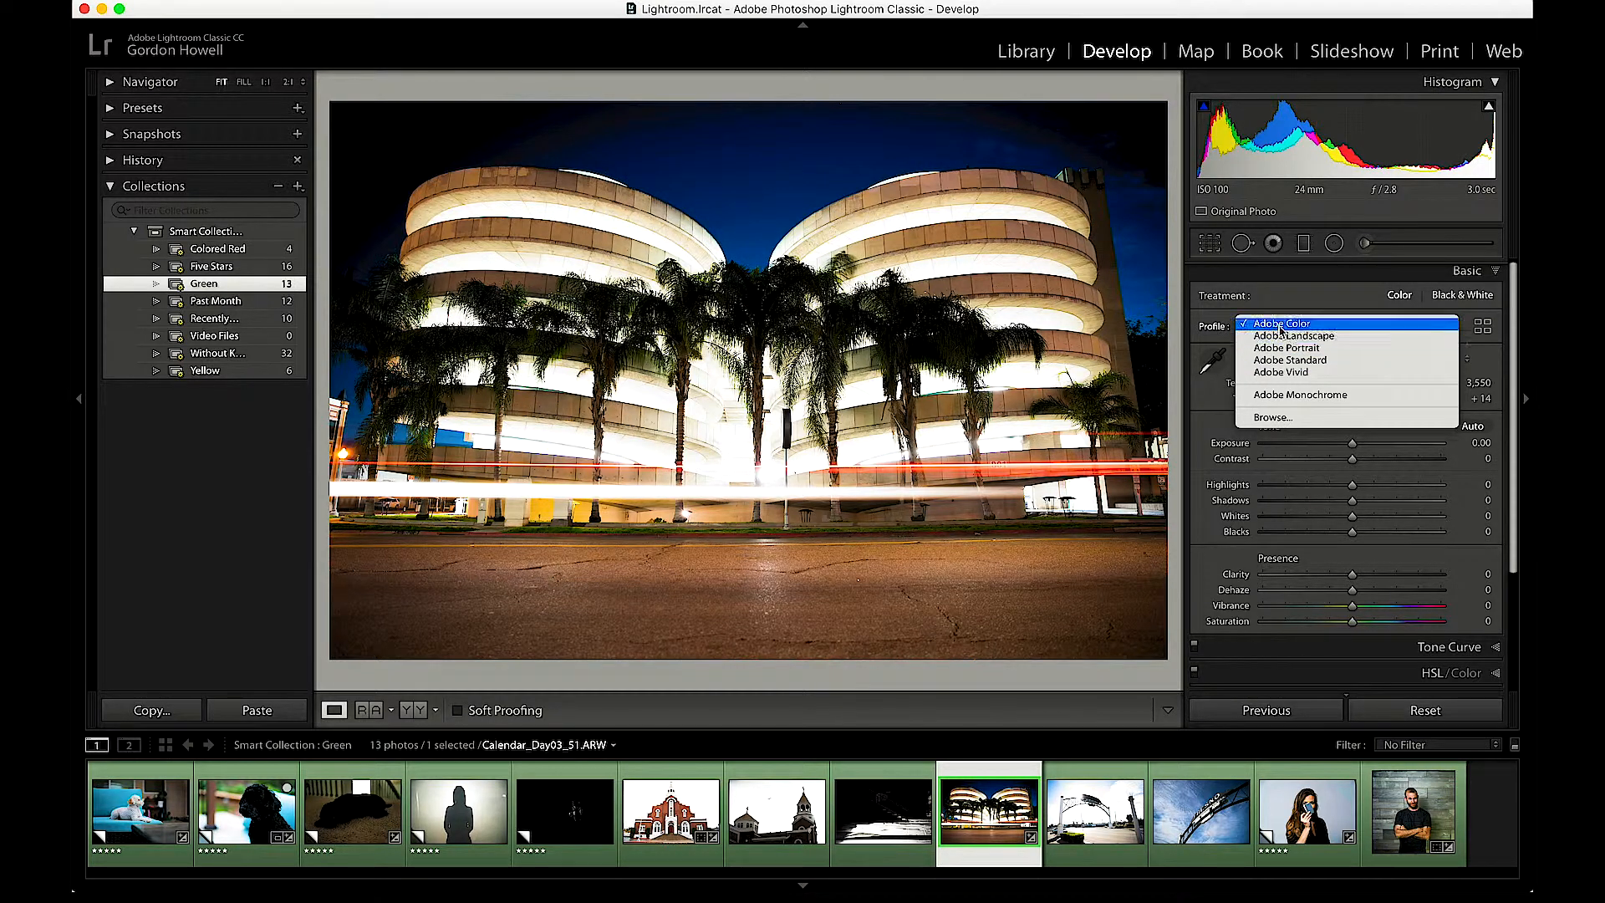
left_click(1283, 334)
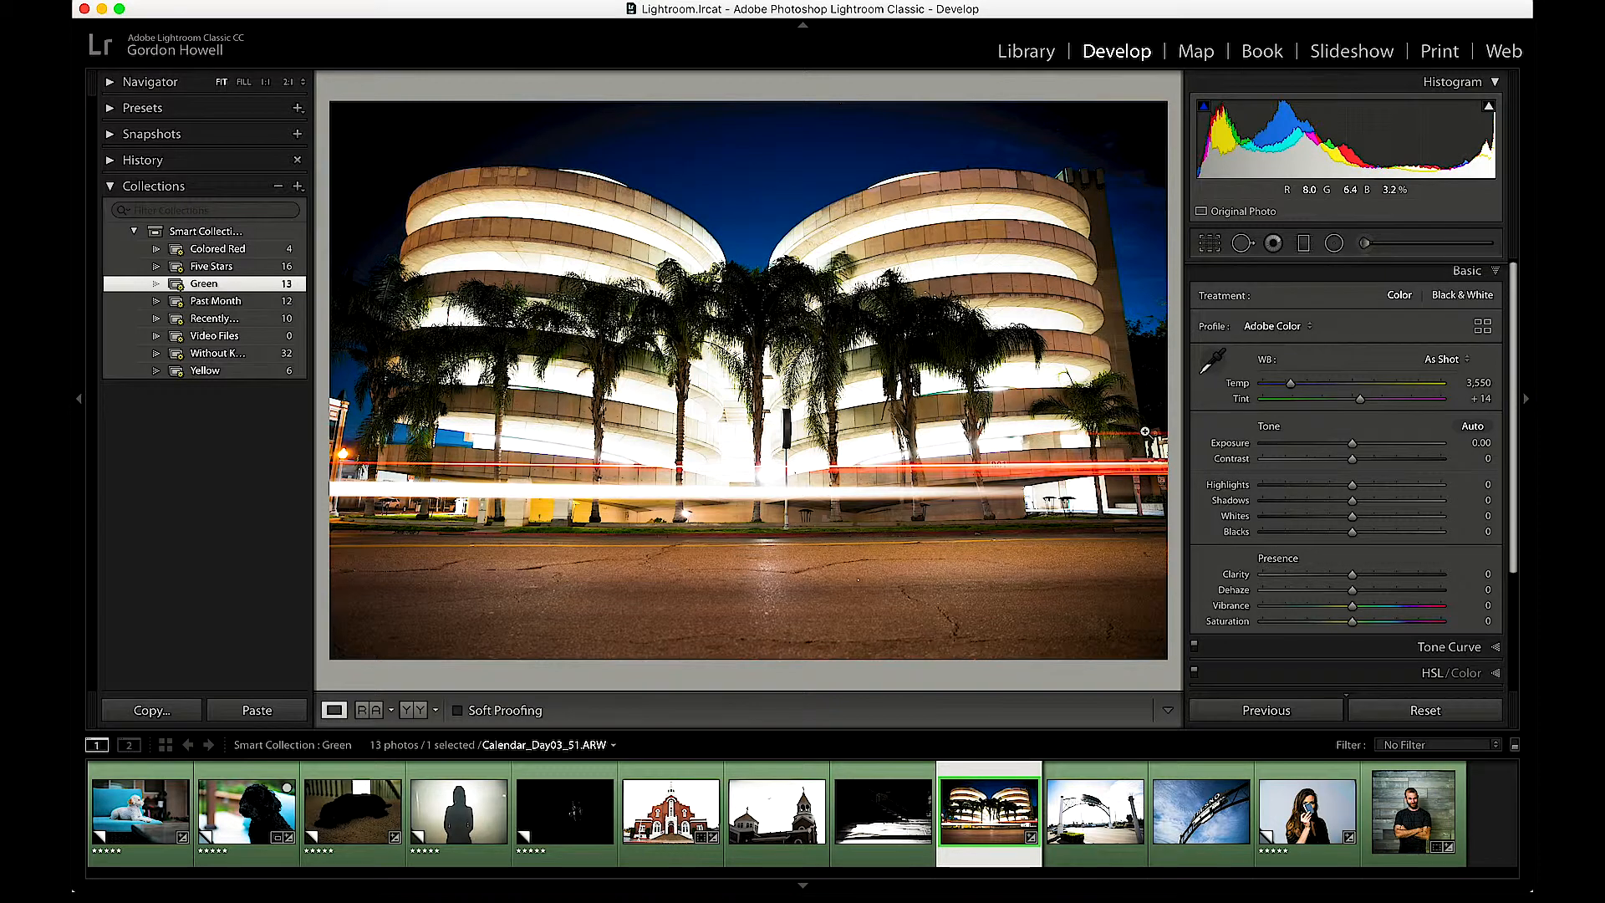
Step: Compare the Adobe Landscape profile with Adobe Color on the parking garage photo, ending on Adobe Landscape
left_click(1275, 326)
left_click(1274, 337)
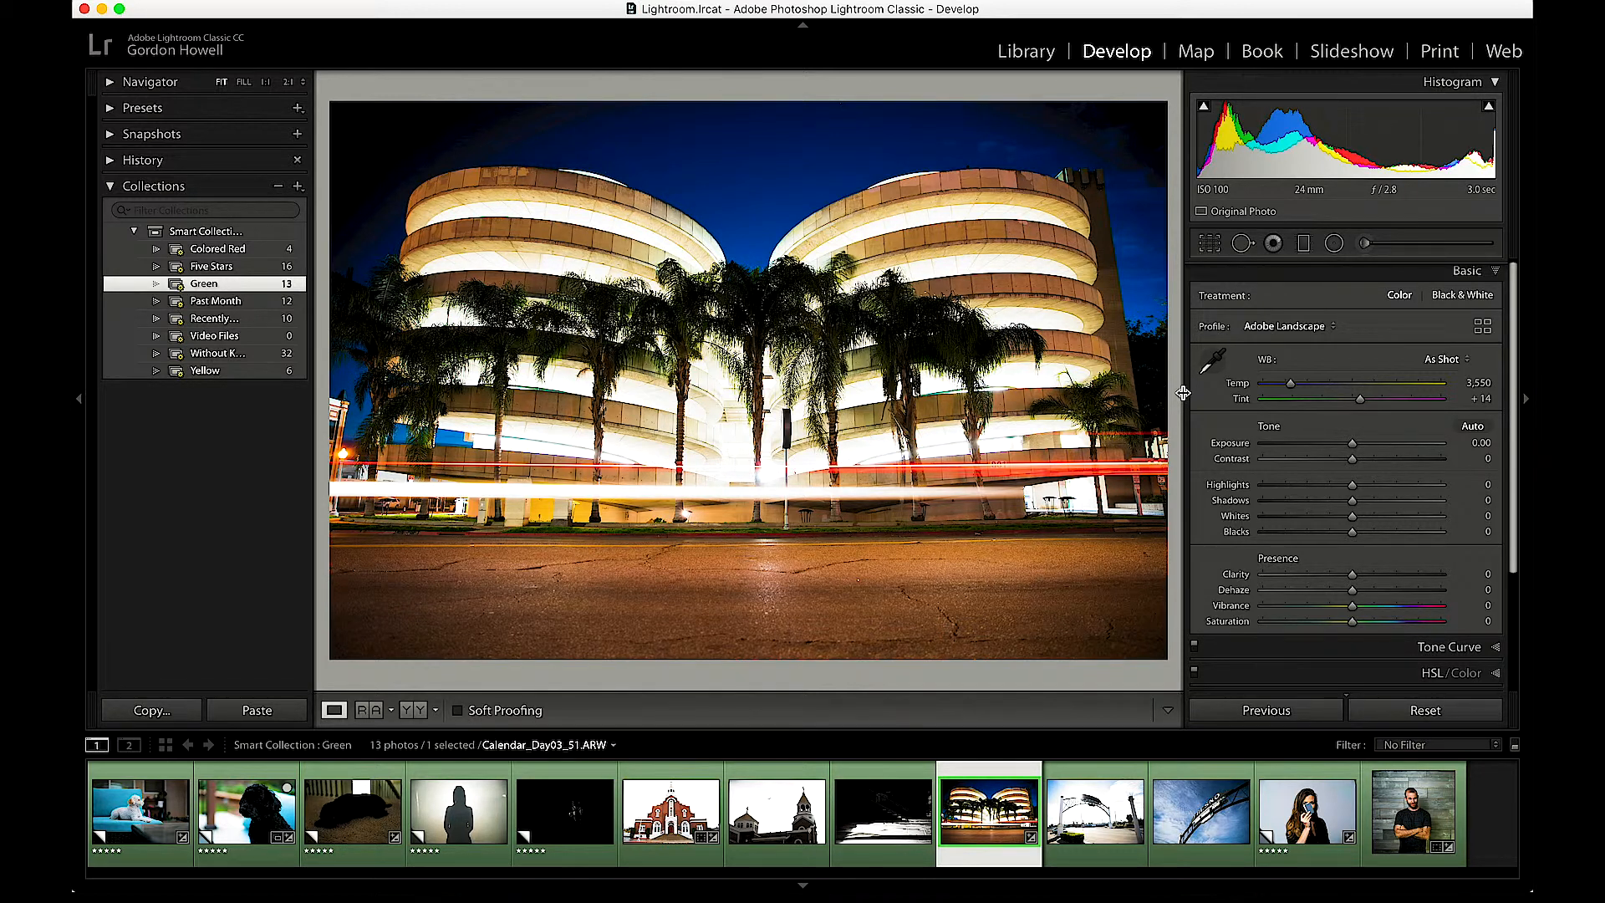
left_click(1279, 328)
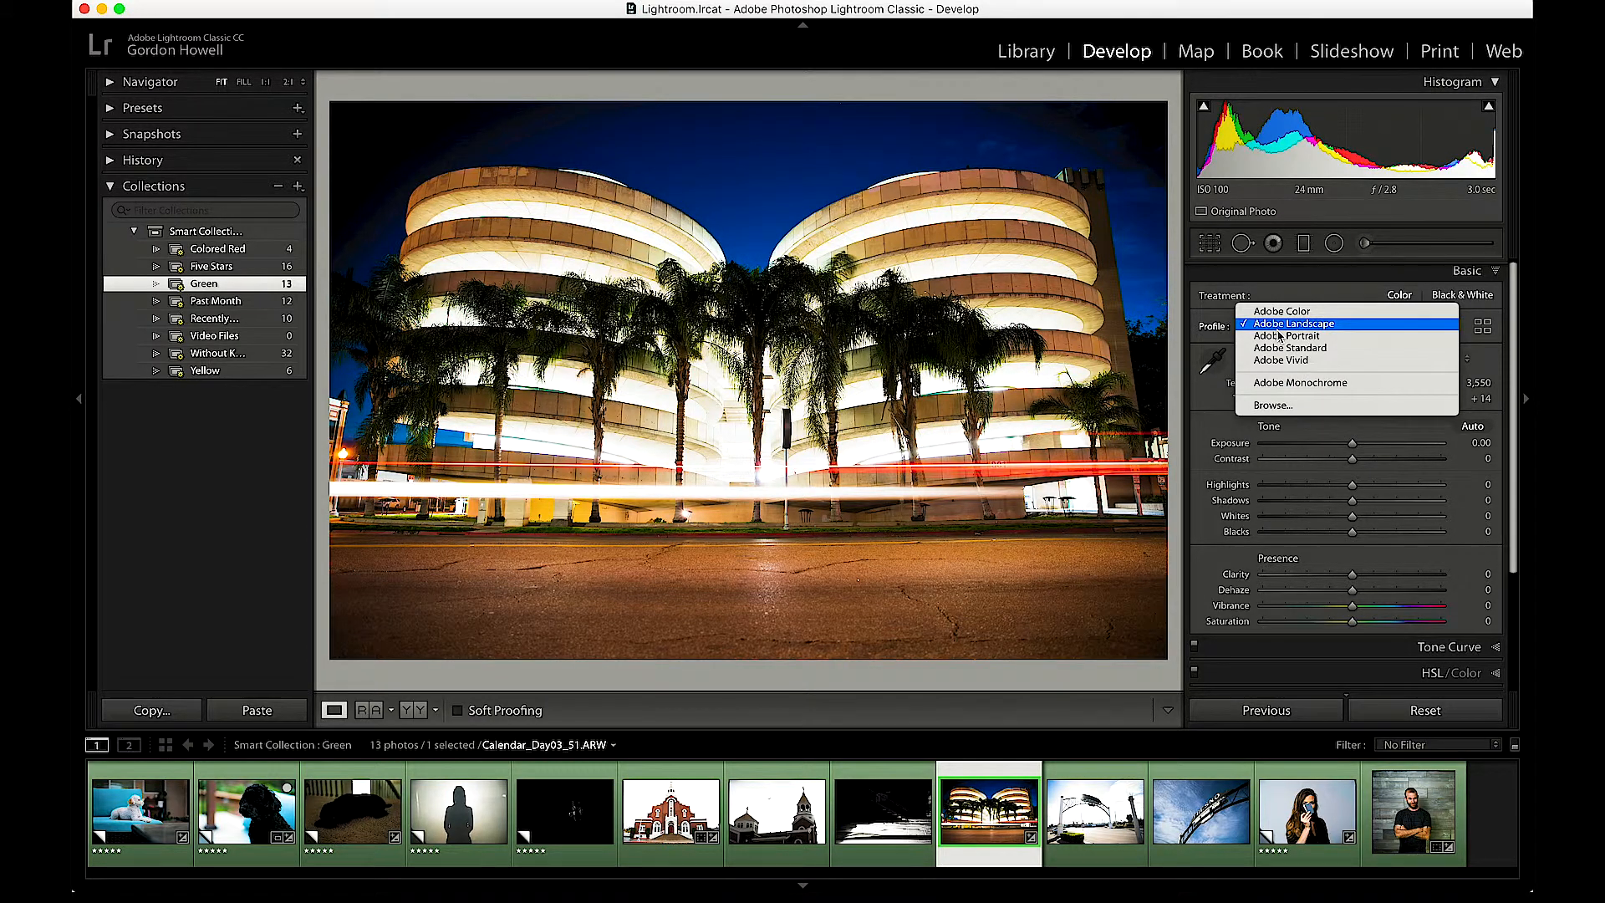
left_click(1281, 311)
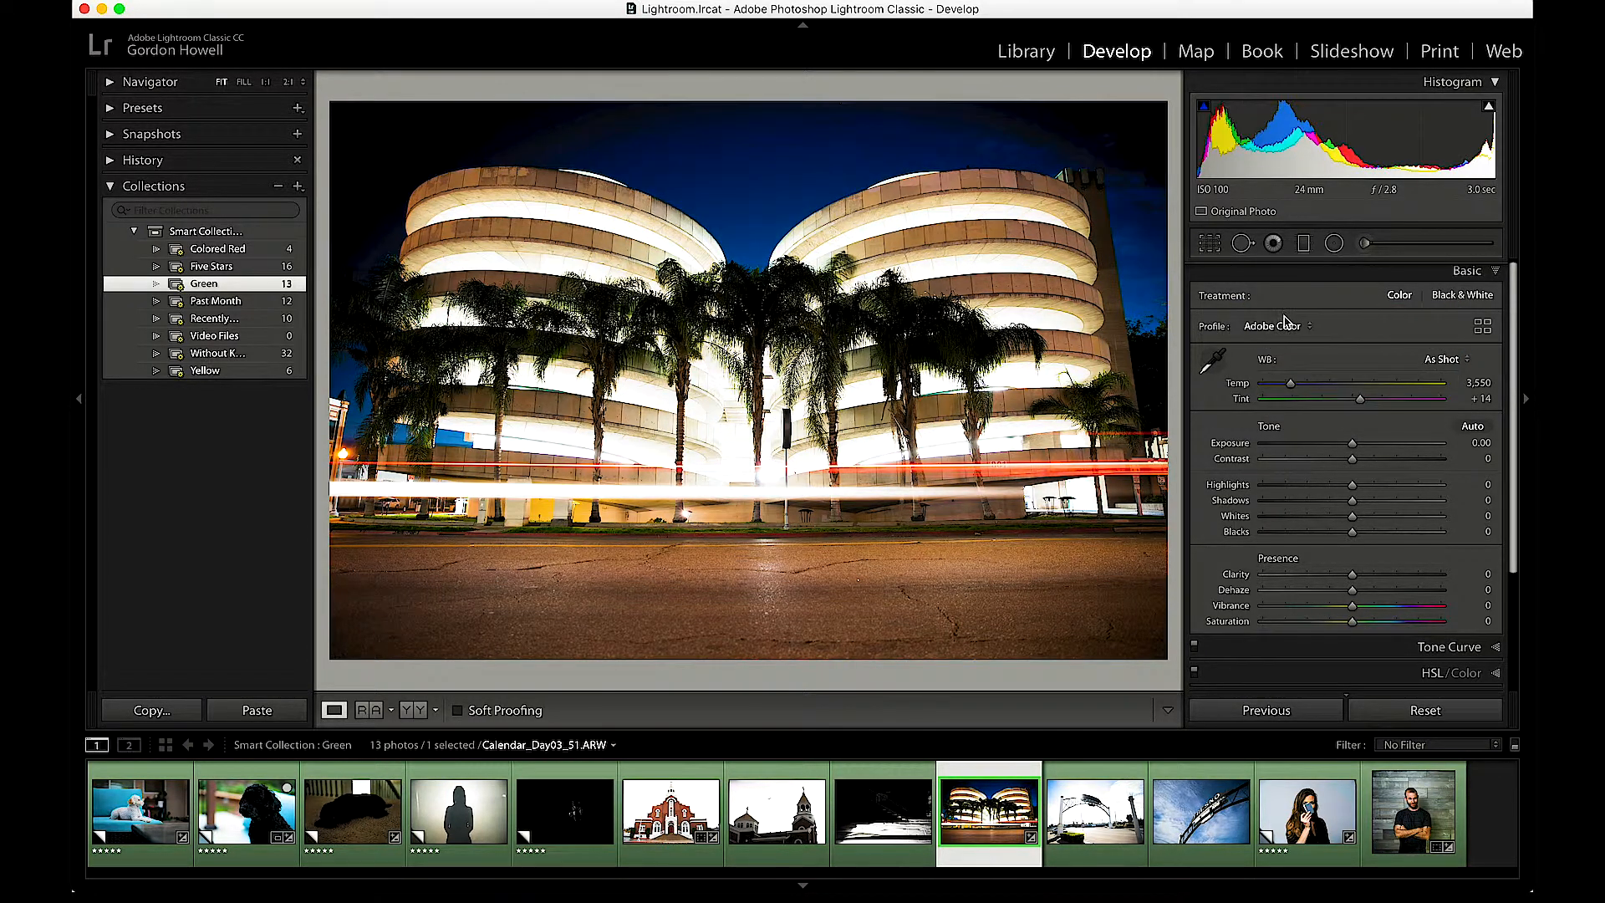
left_click(1285, 326)
left_click(1288, 336)
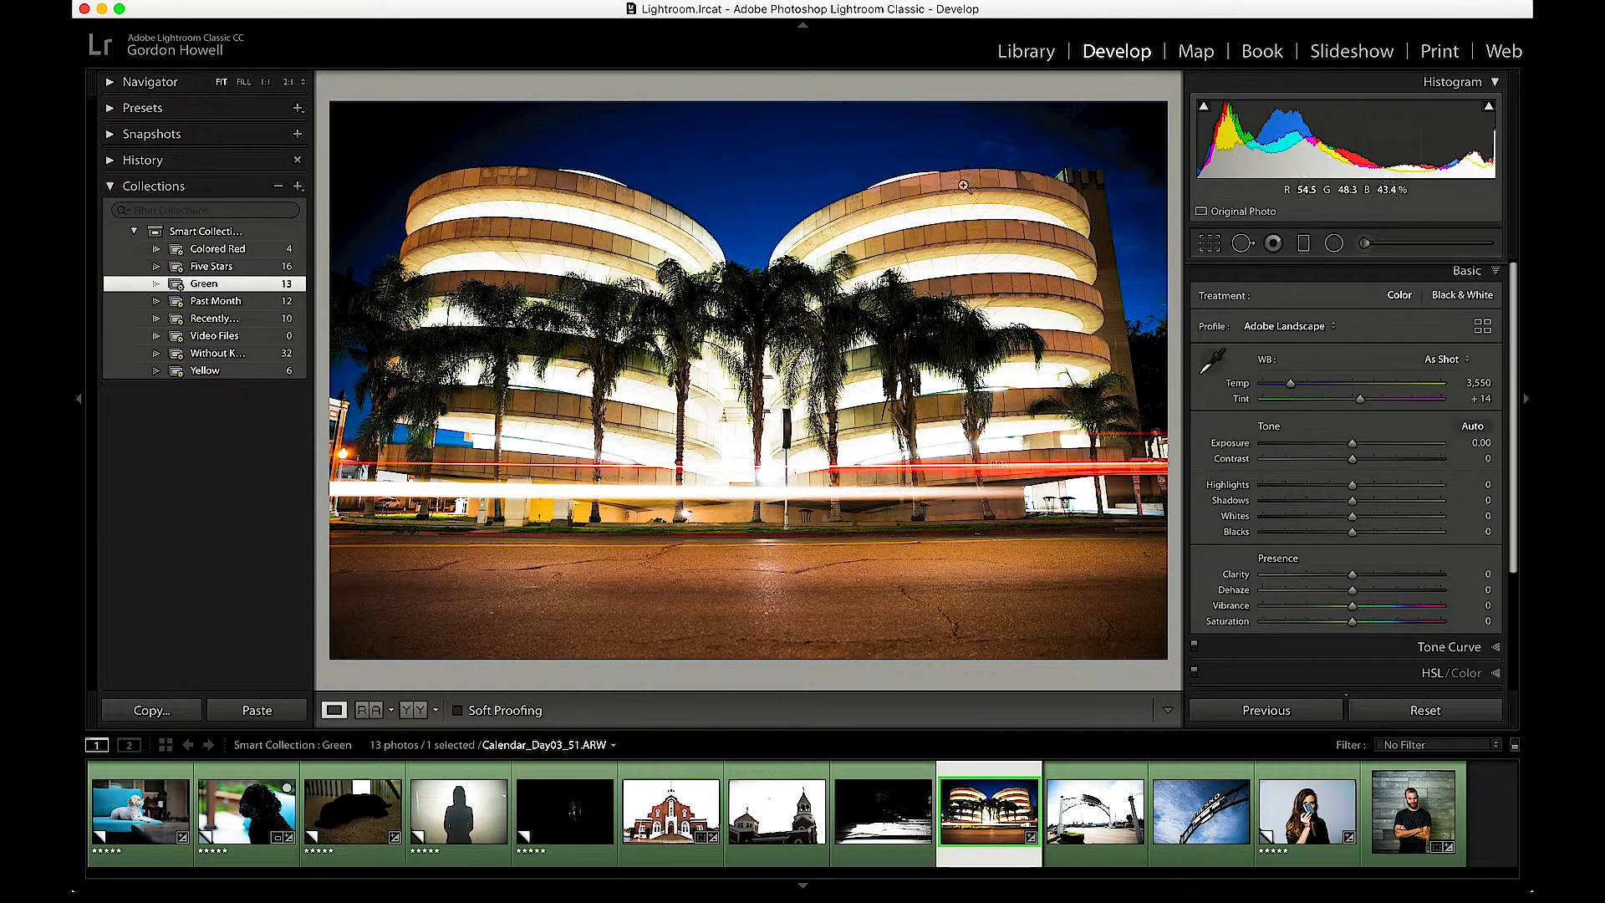
Step: Try the Adobe Portrait profile and switch the parking garage photo to Adobe Standard
left_click(1285, 326)
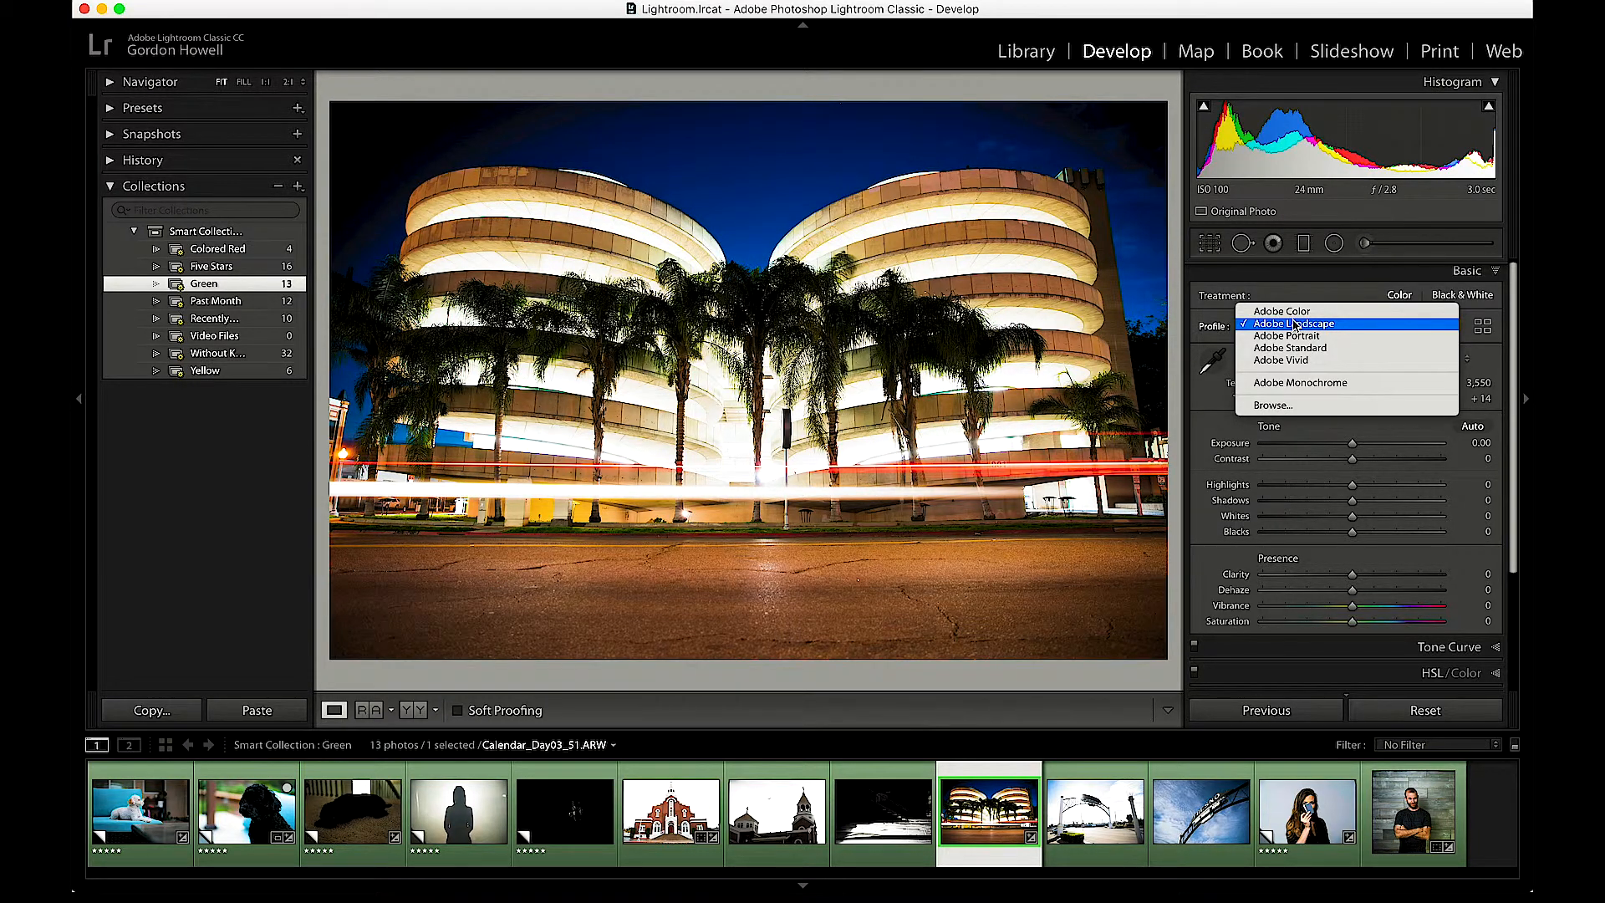
left_click(1294, 335)
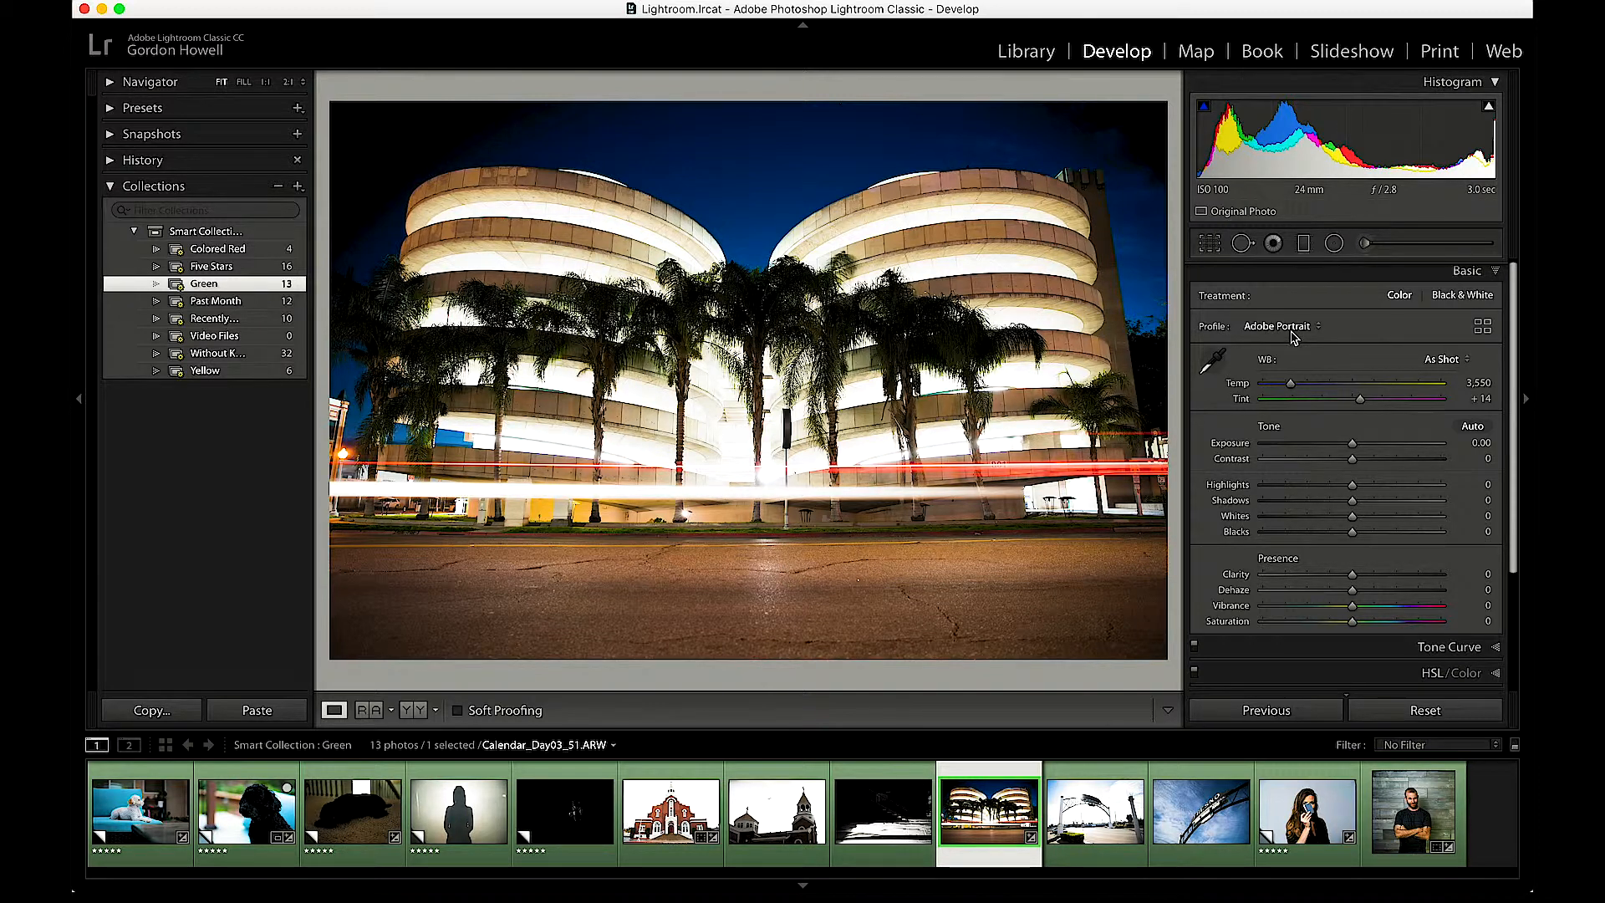
left_click(1294, 337)
left_click(1292, 334)
left_click(1293, 335)
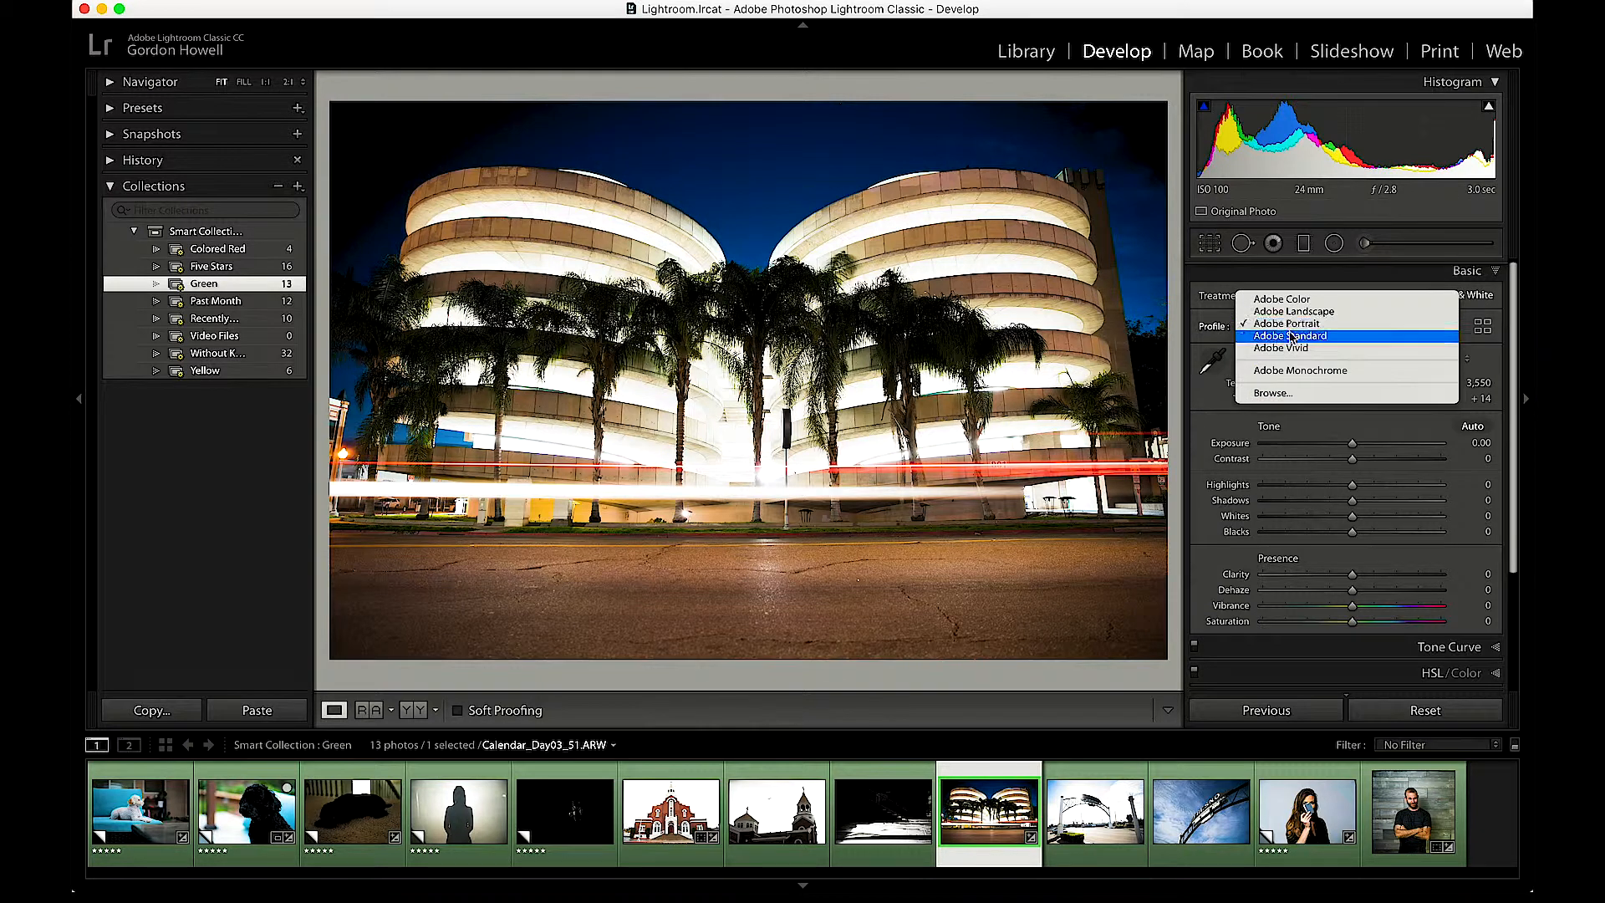
left_click(1293, 338)
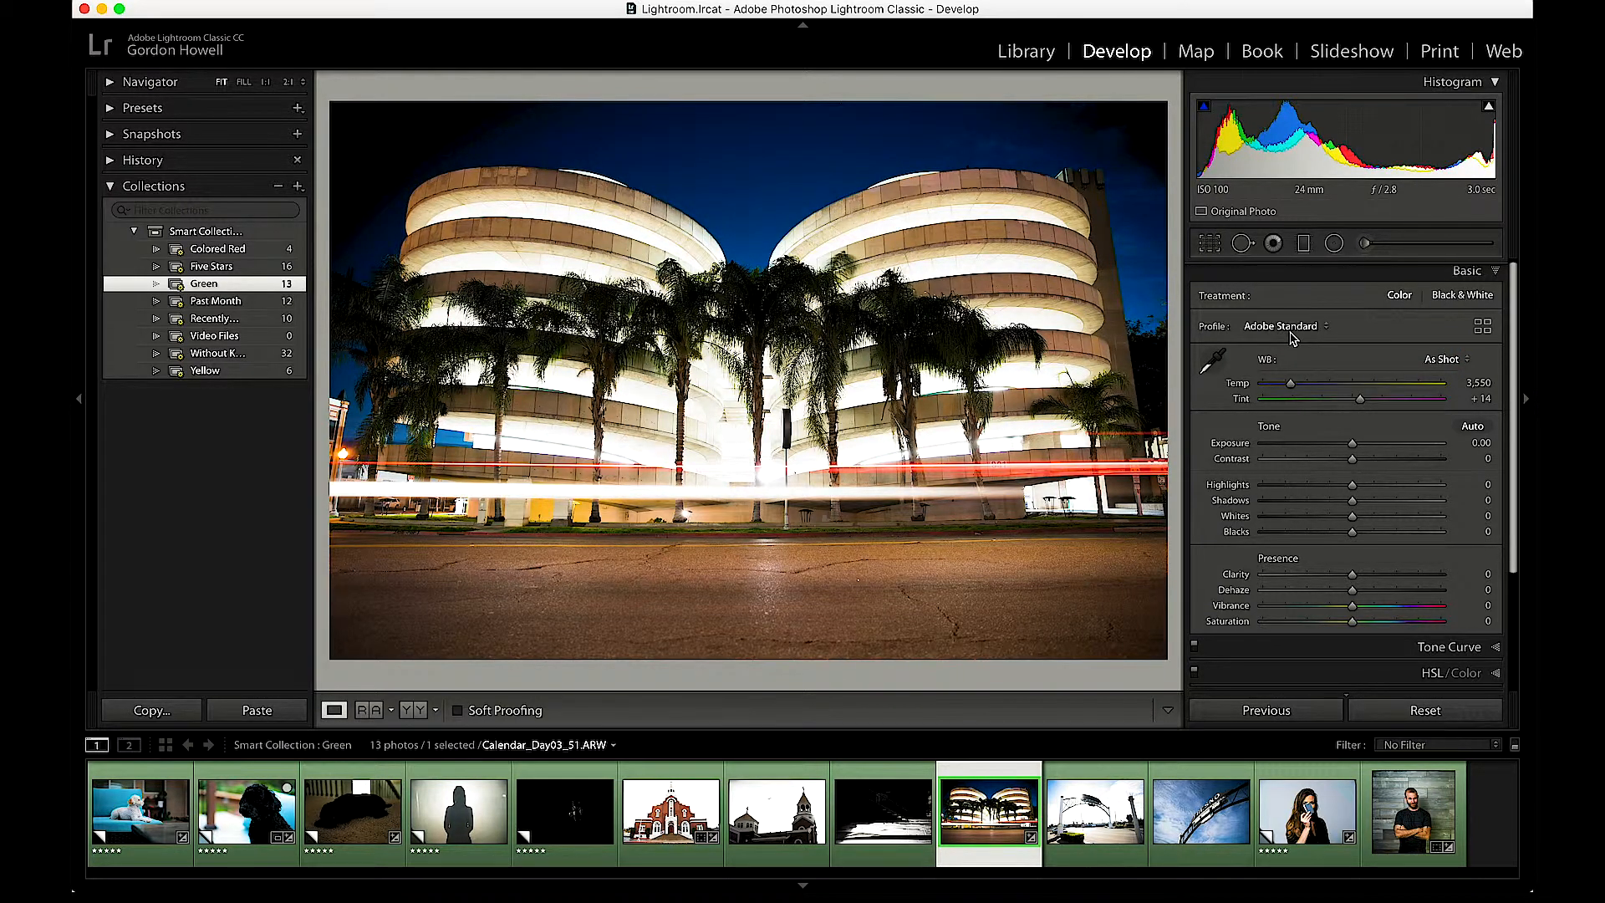
left_click(1291, 330)
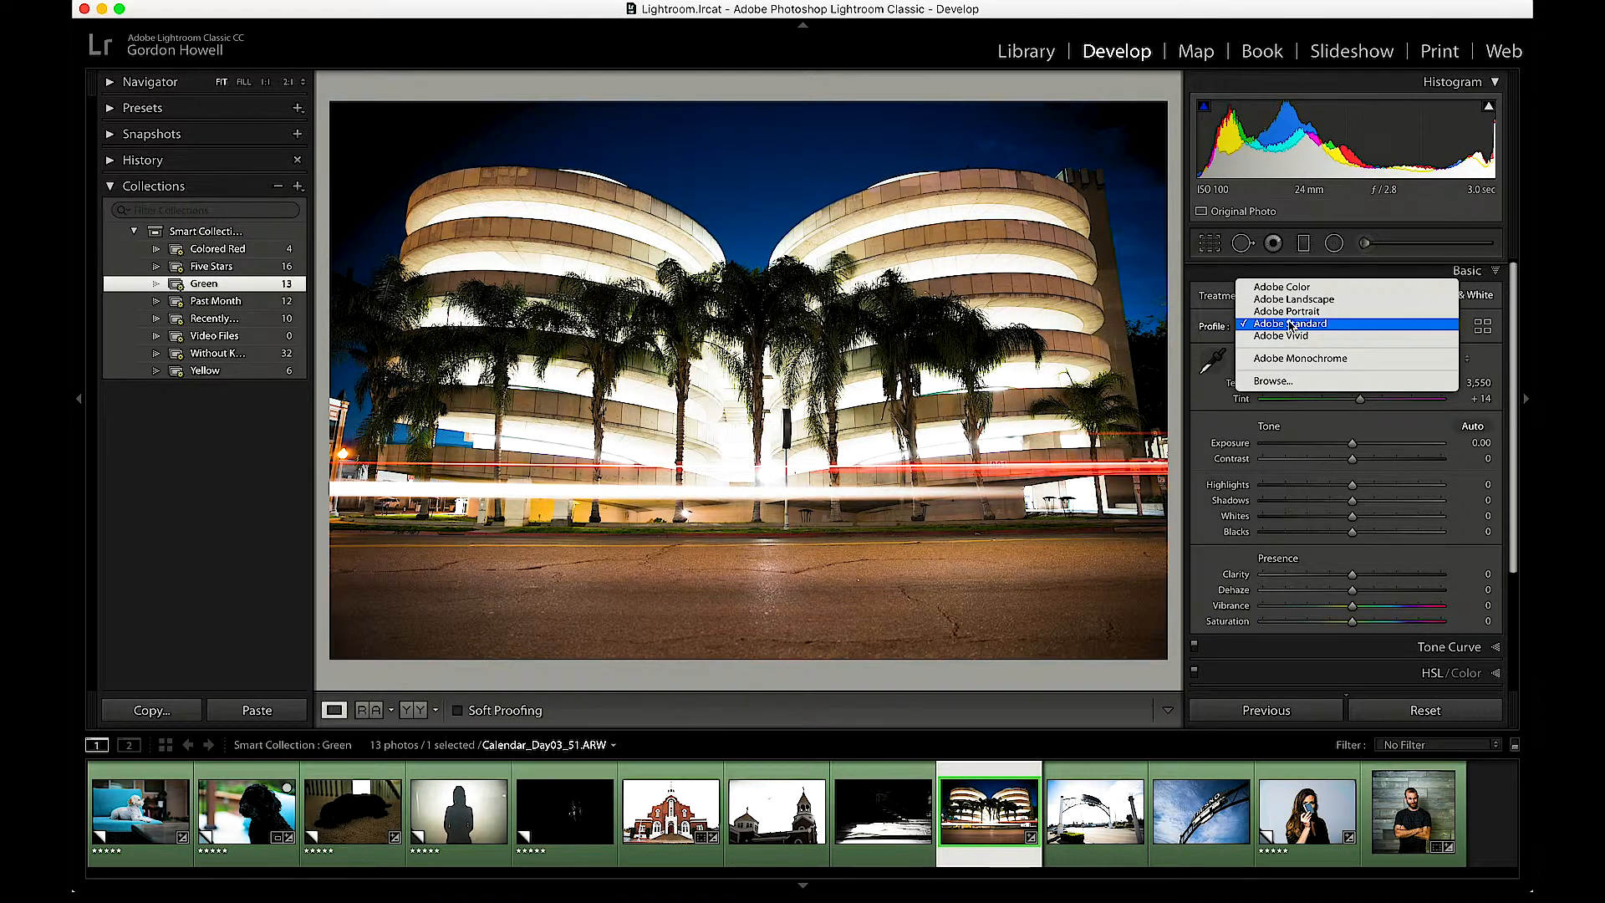
left_click(1291, 326)
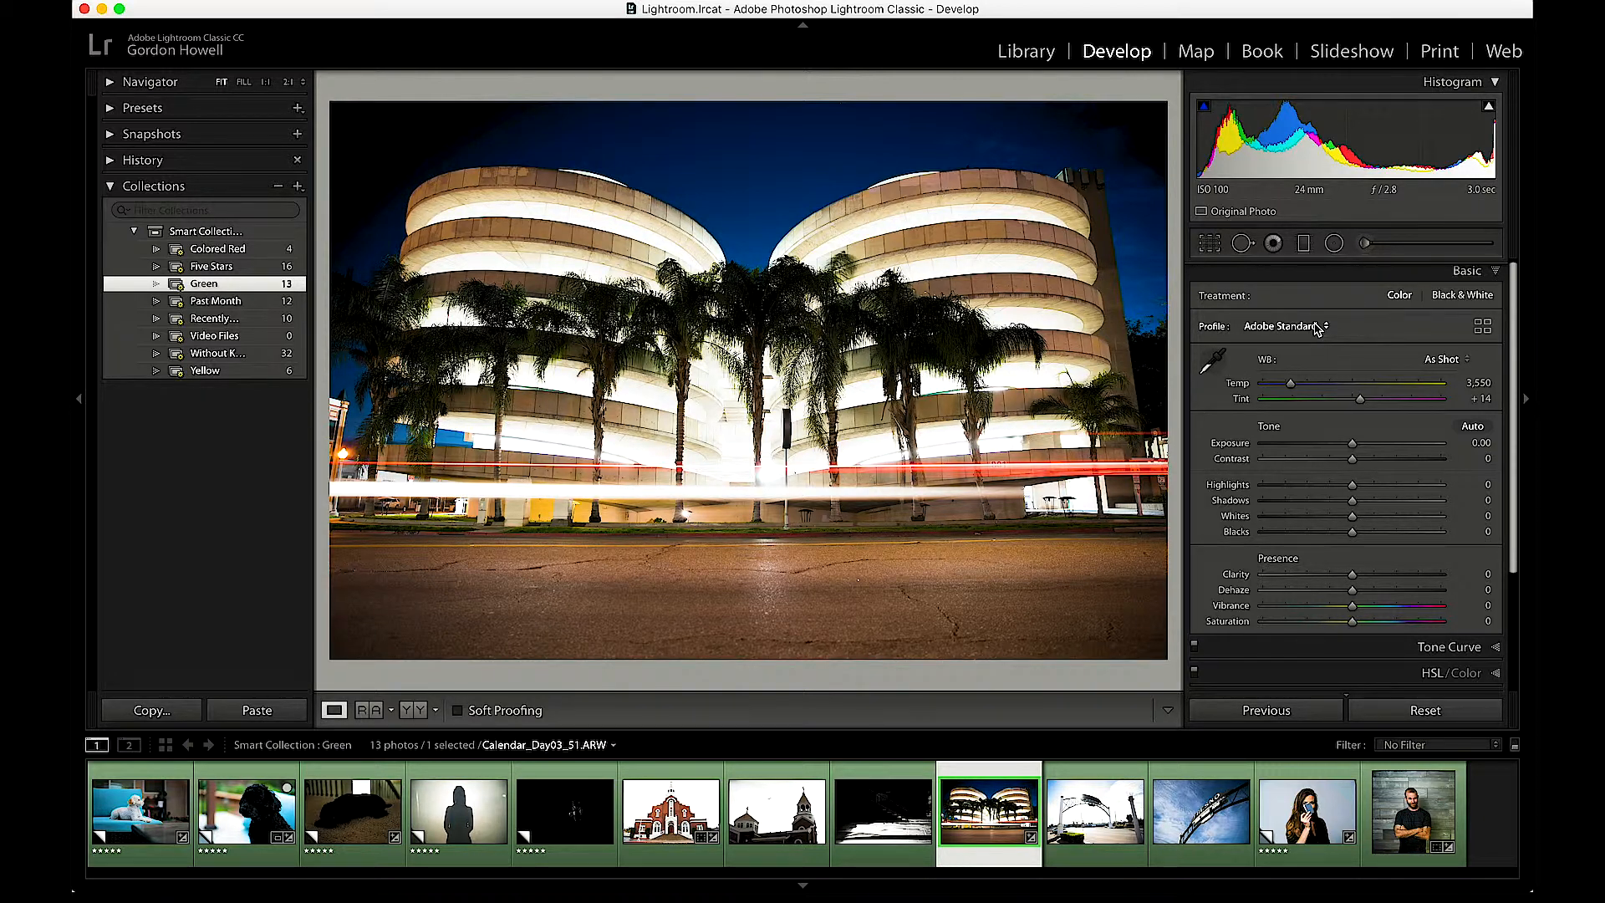
Step: Change the parking garage photo's profile to Adobe Vivid
left_click(1316, 327)
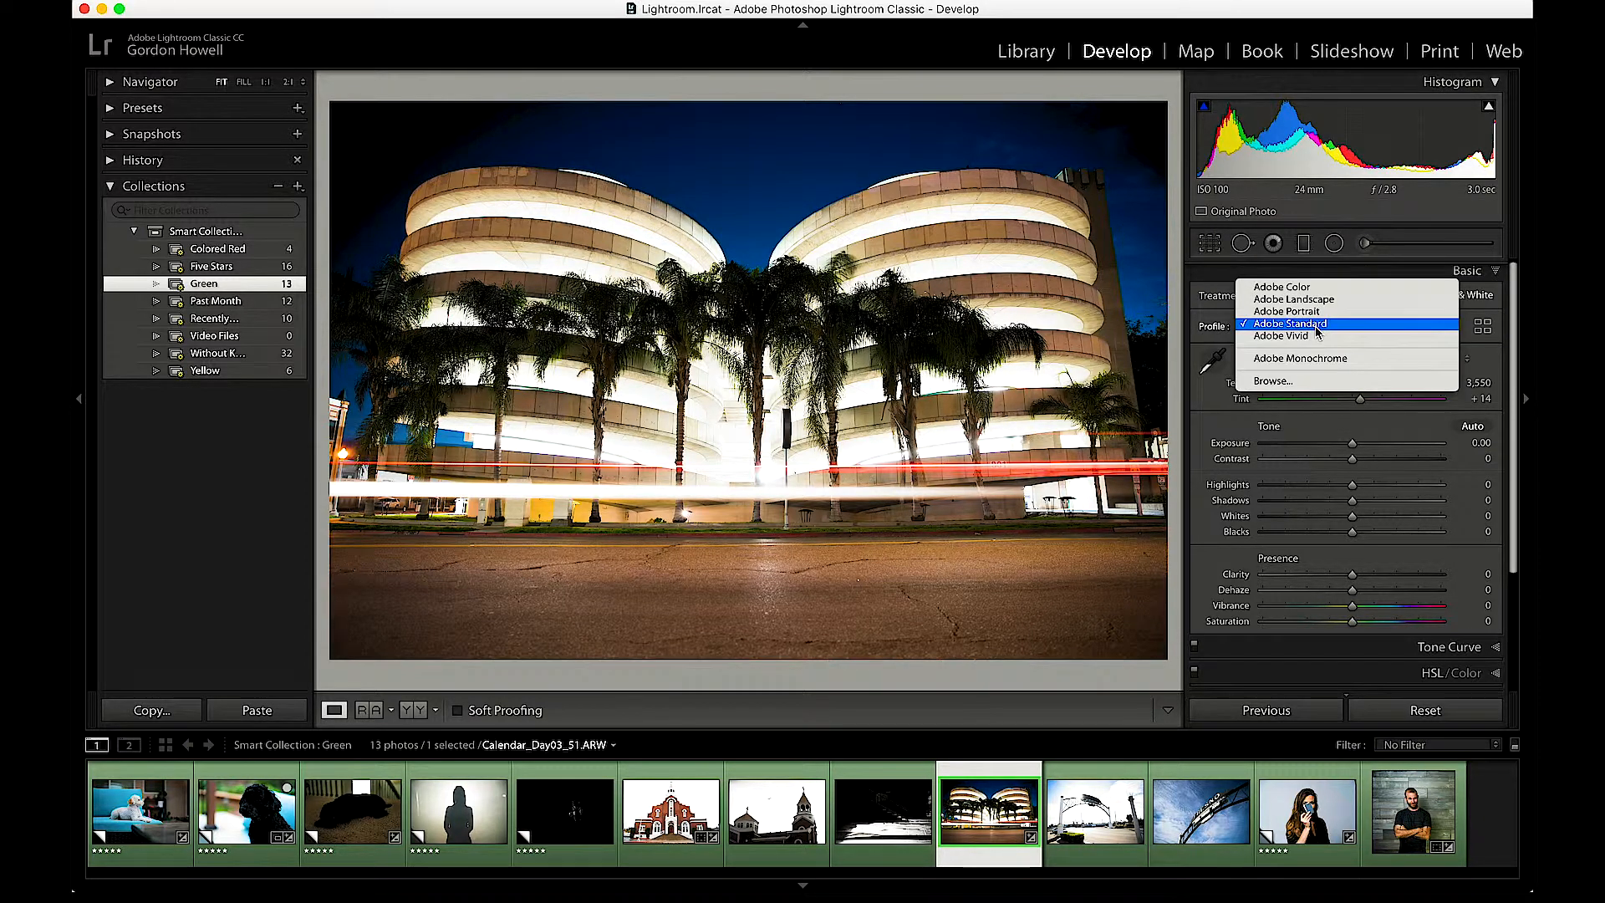
left_click(1317, 336)
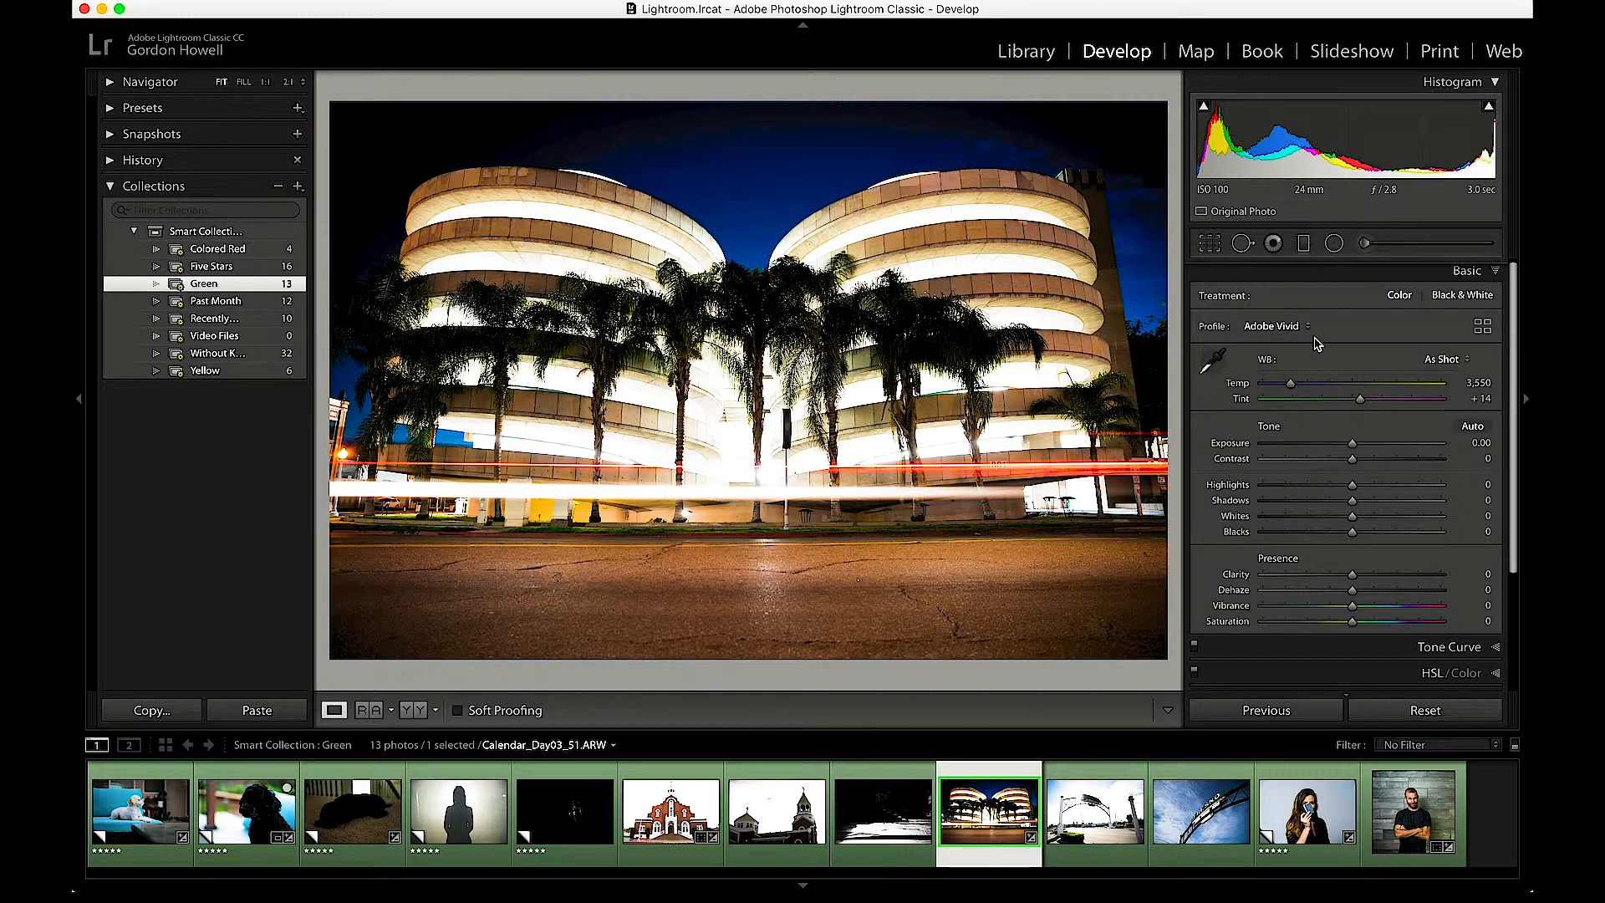
left_click(1304, 326)
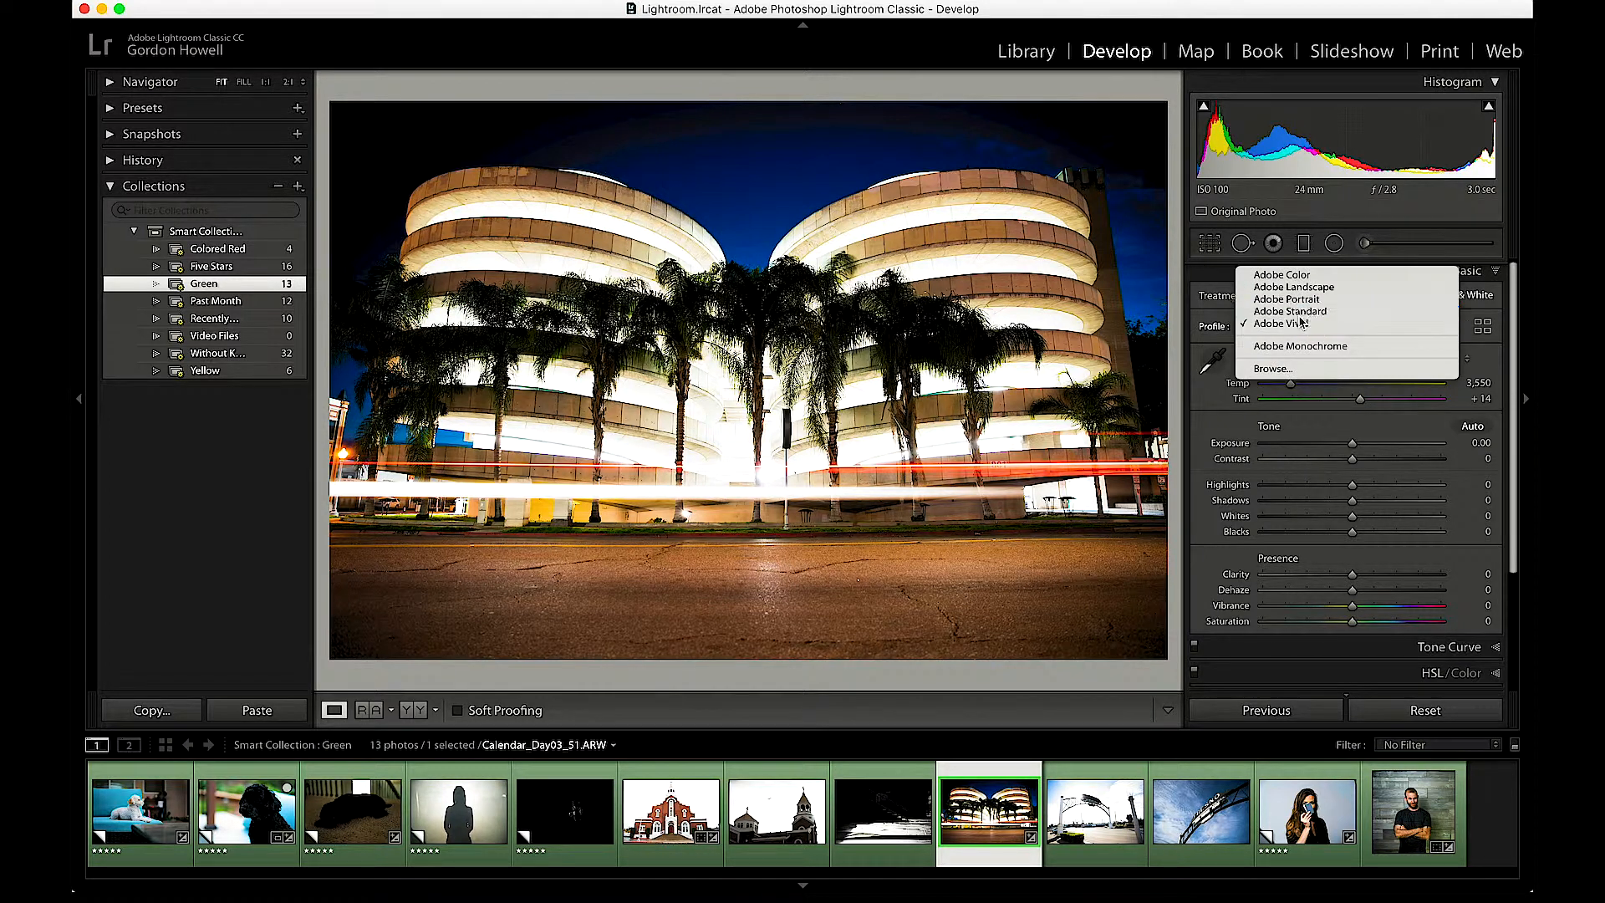
left_click(1300, 322)
left_click(1301, 323)
left_click(1301, 335)
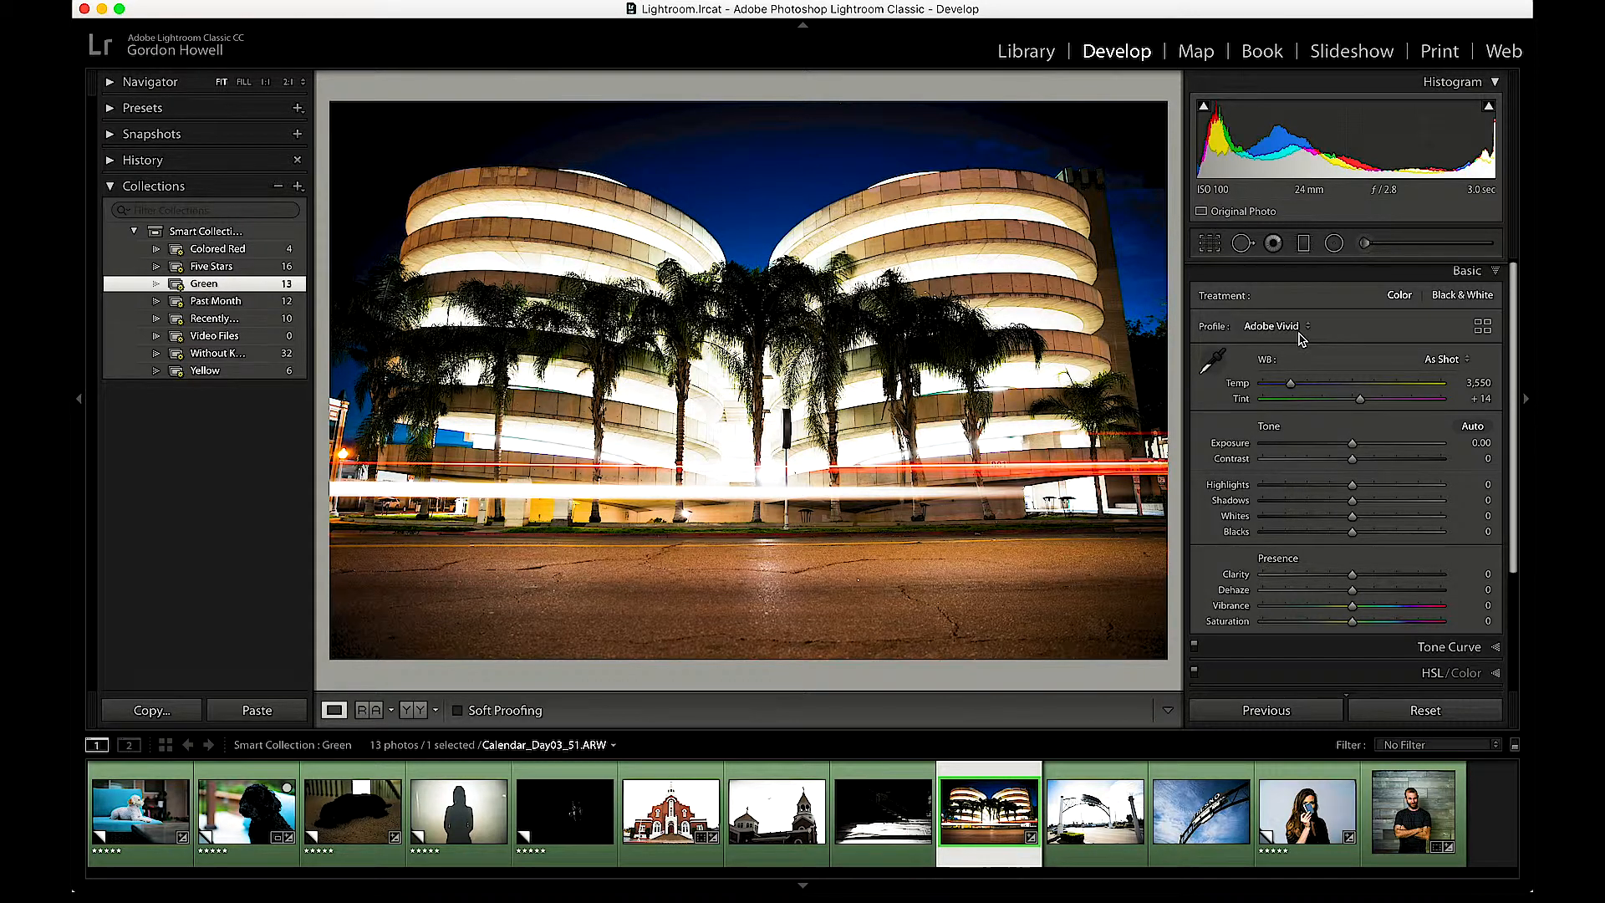
Step: Apply the Adobe Monochrome profile with the Black & White treatment to the parking garage photo
left_click(1300, 335)
left_click(1300, 349)
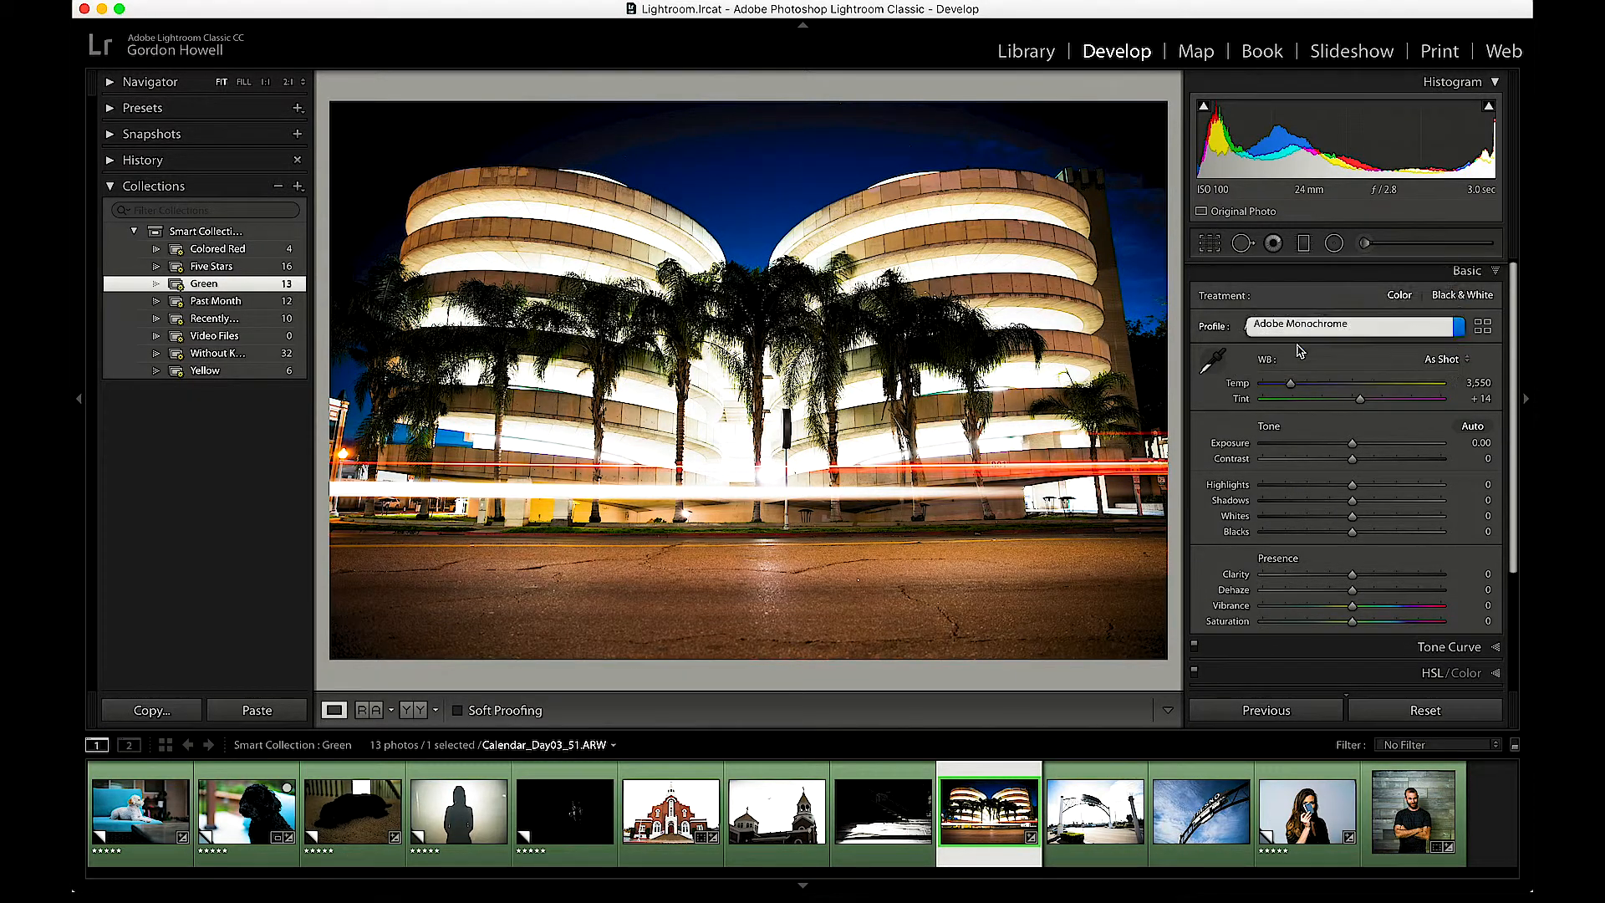
left_click(1448, 300)
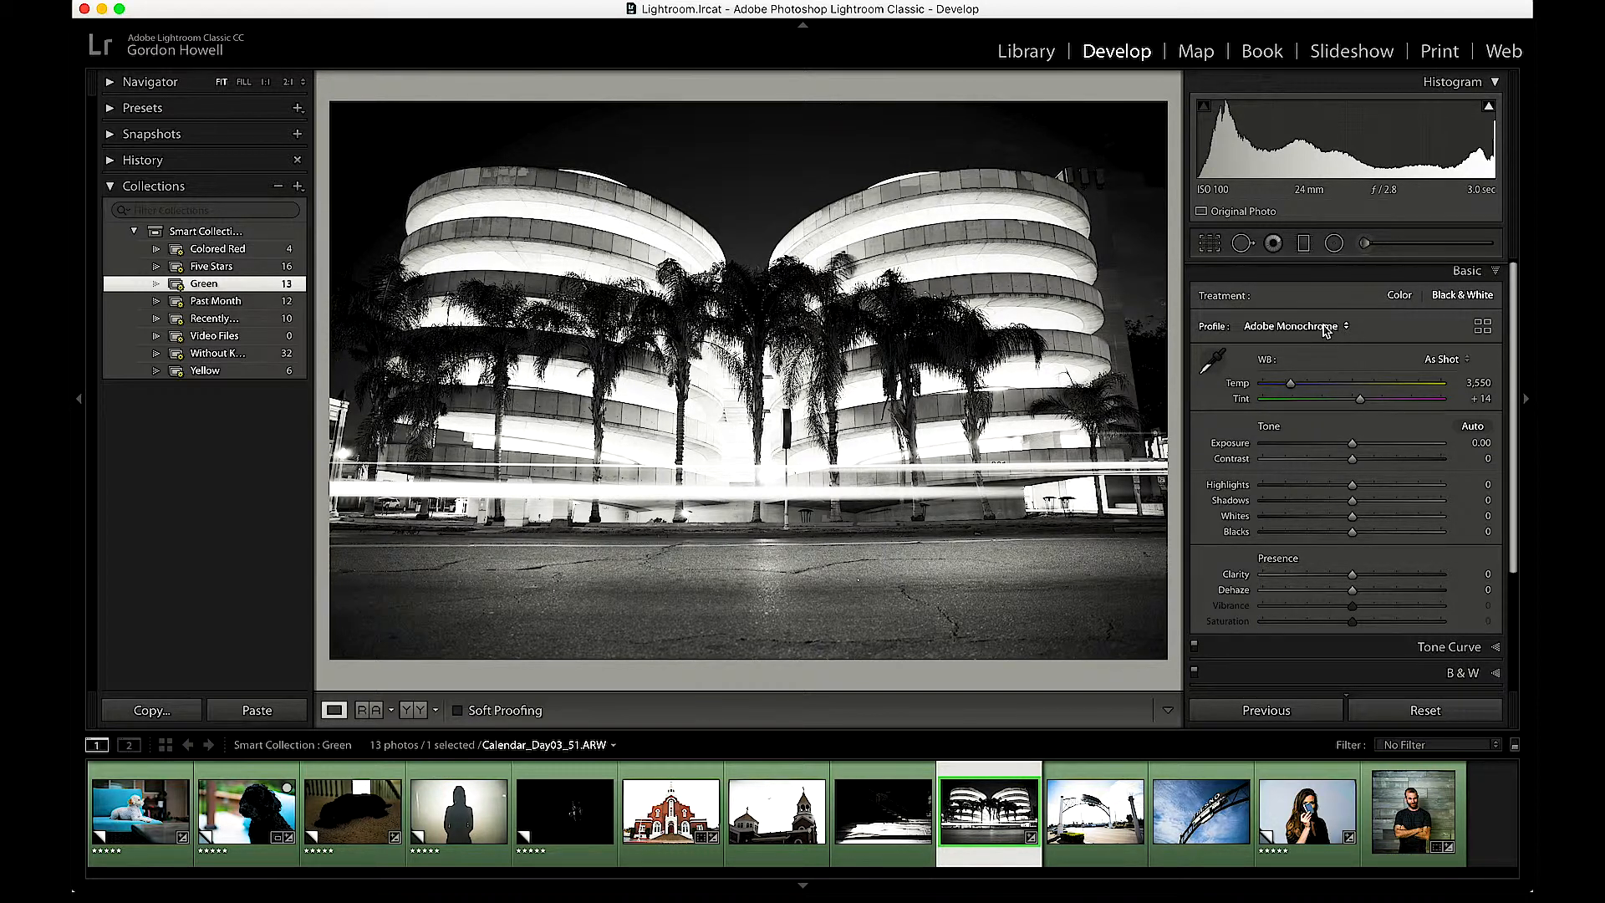
Step: Return the parking garage photo to the Color treatment and open the Profile Browser
key("v")
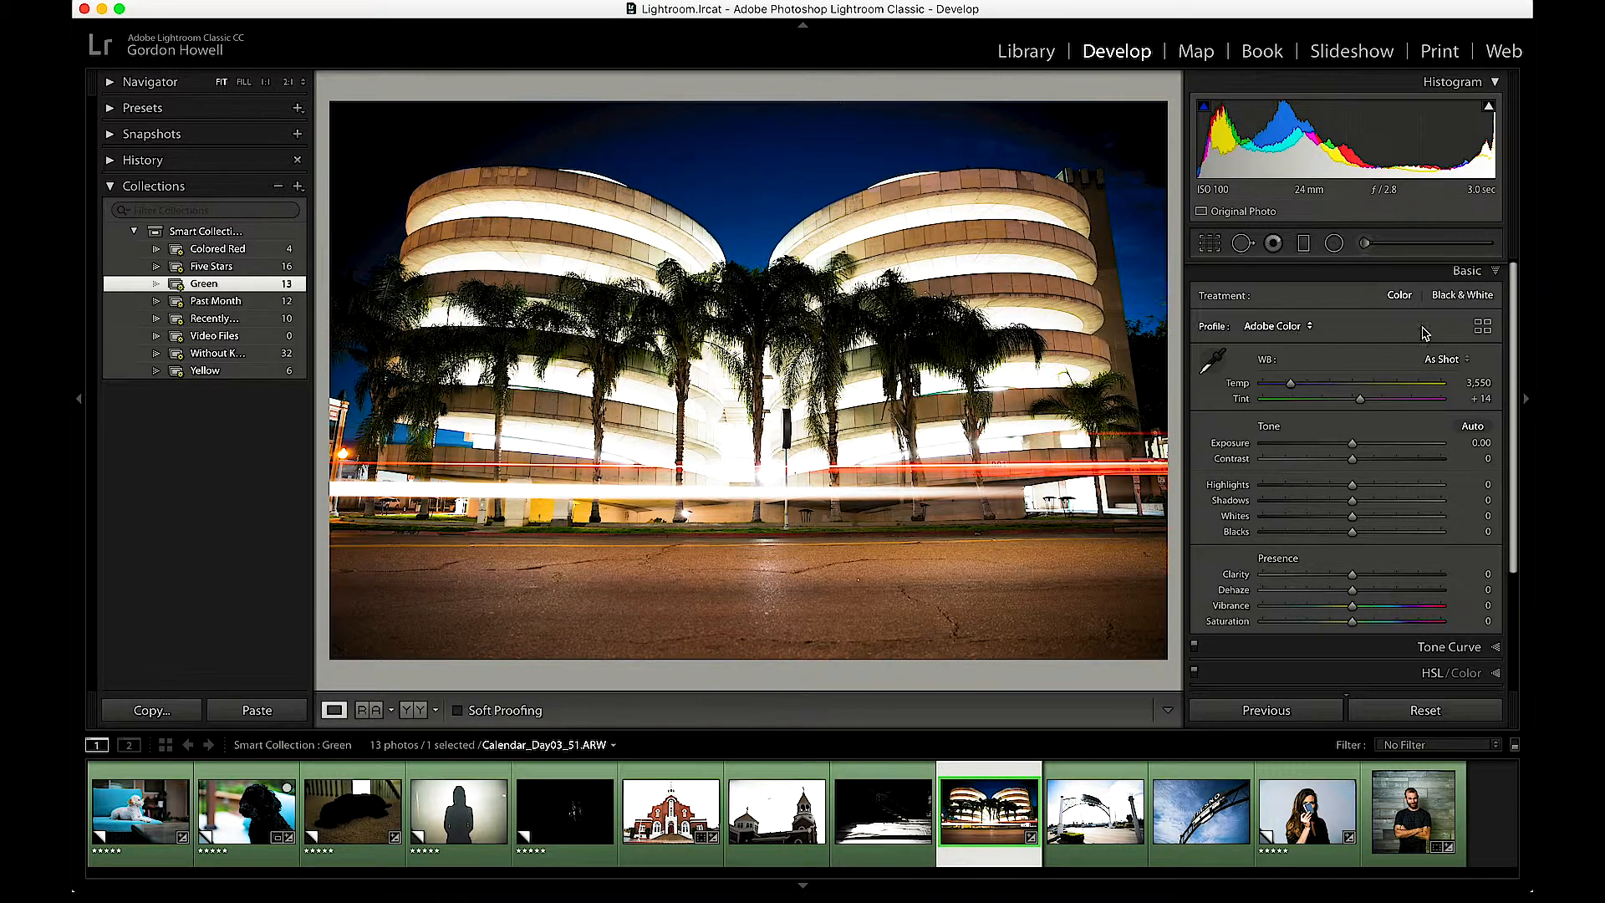
left_click(1482, 330)
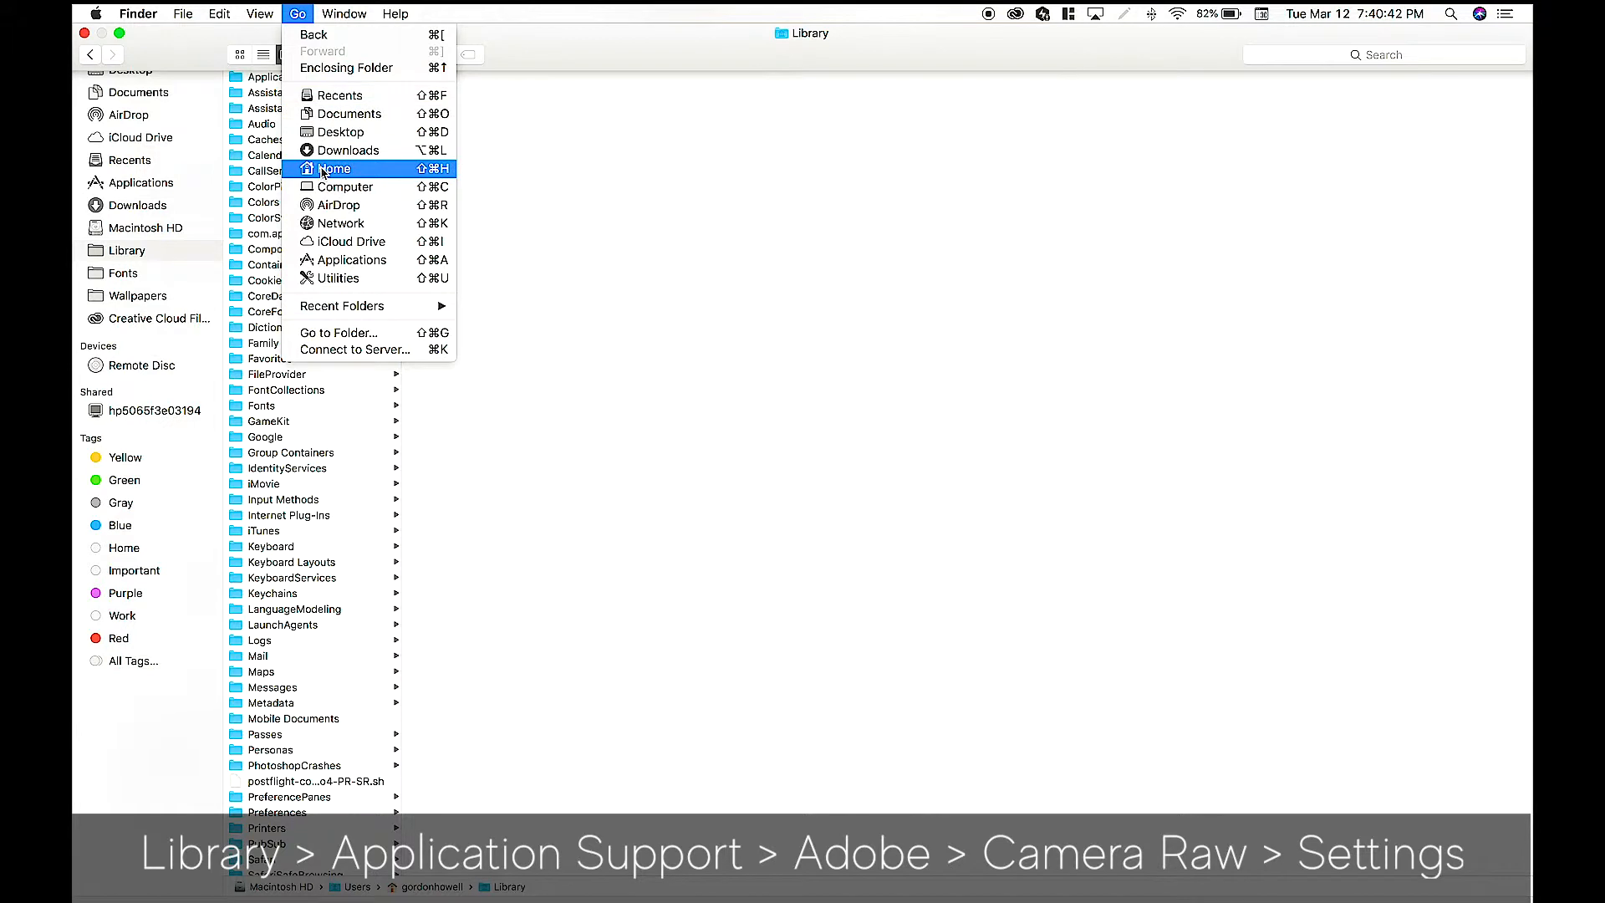
Step: In Finder, go to the ~/Library folder and open Application Support > Adobe > CameraRaw > Settings
left_click(338, 332)
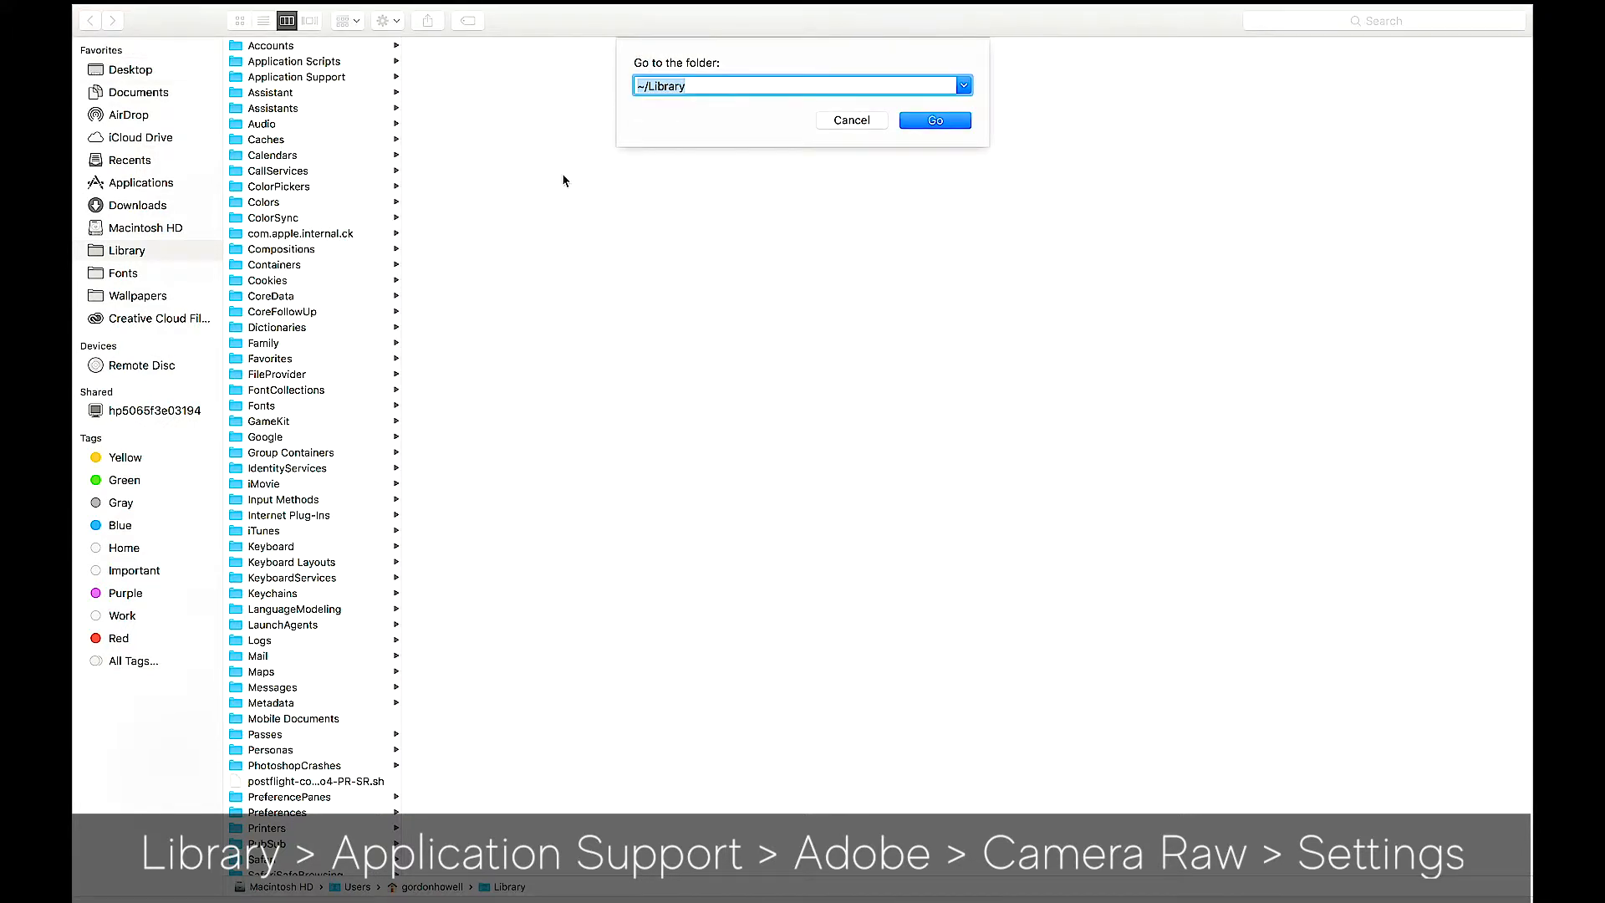
left_click(920, 125)
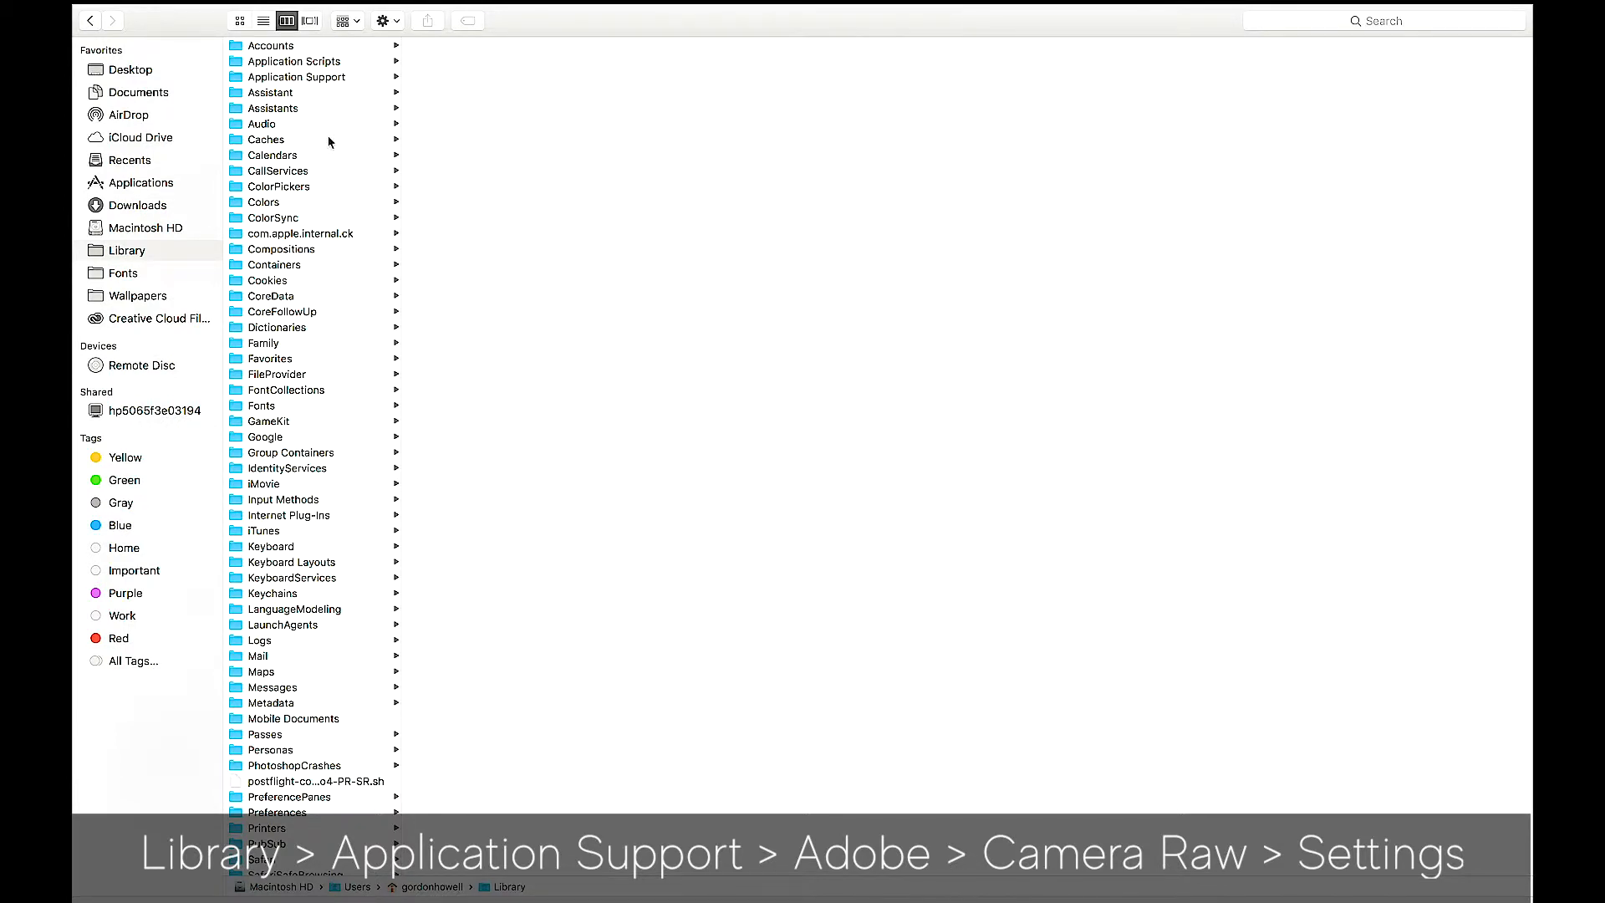
left_click(329, 78)
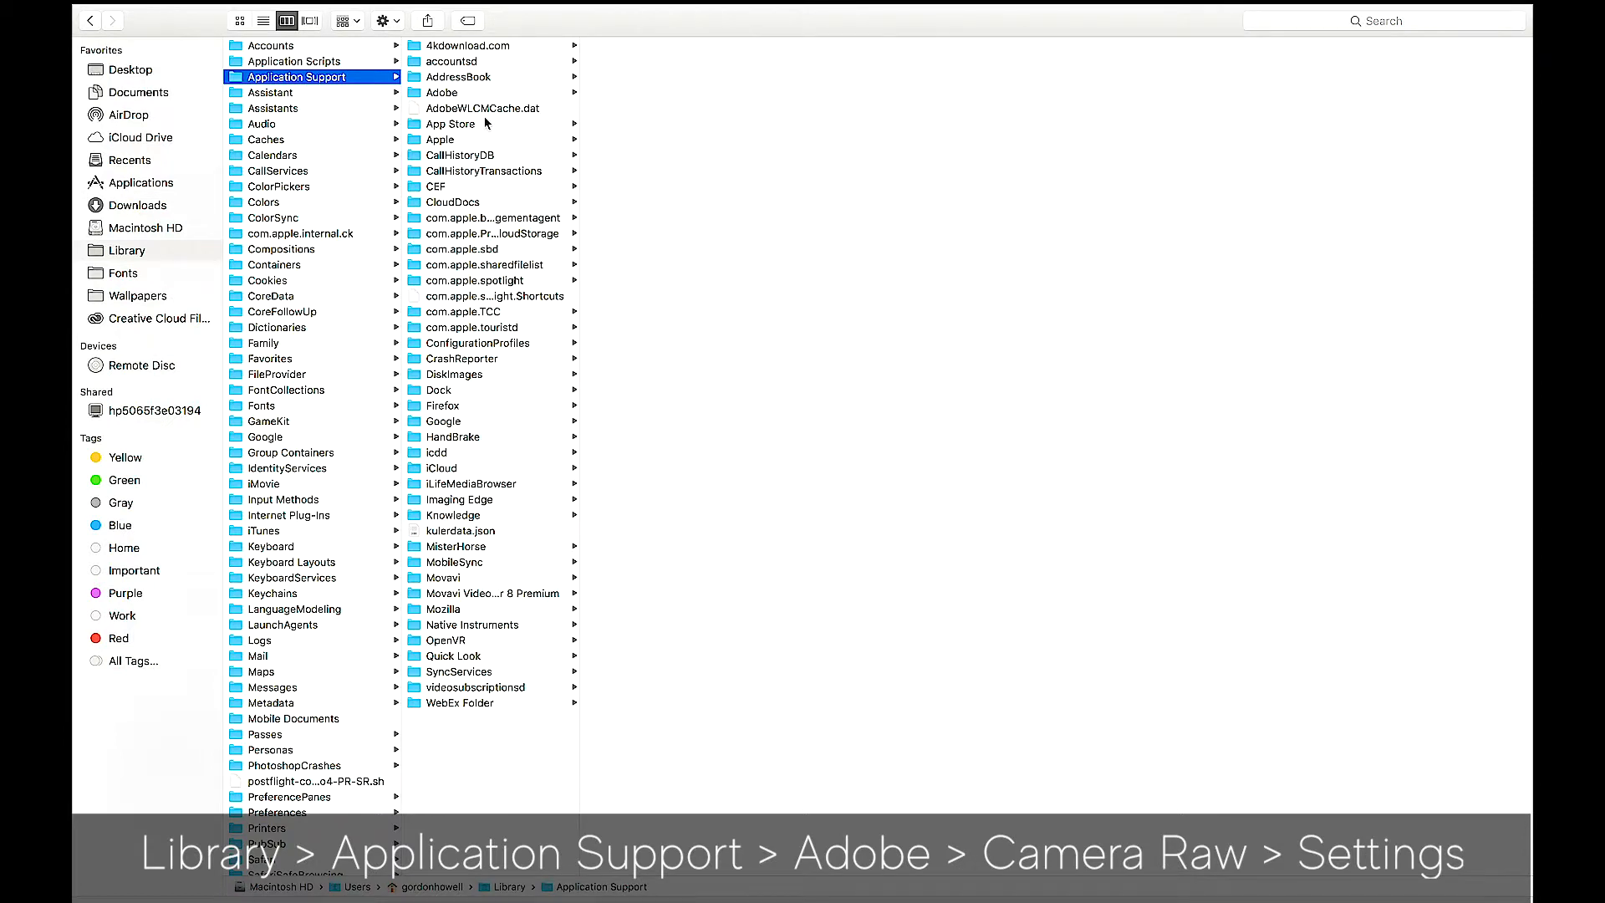
left_click(473, 93)
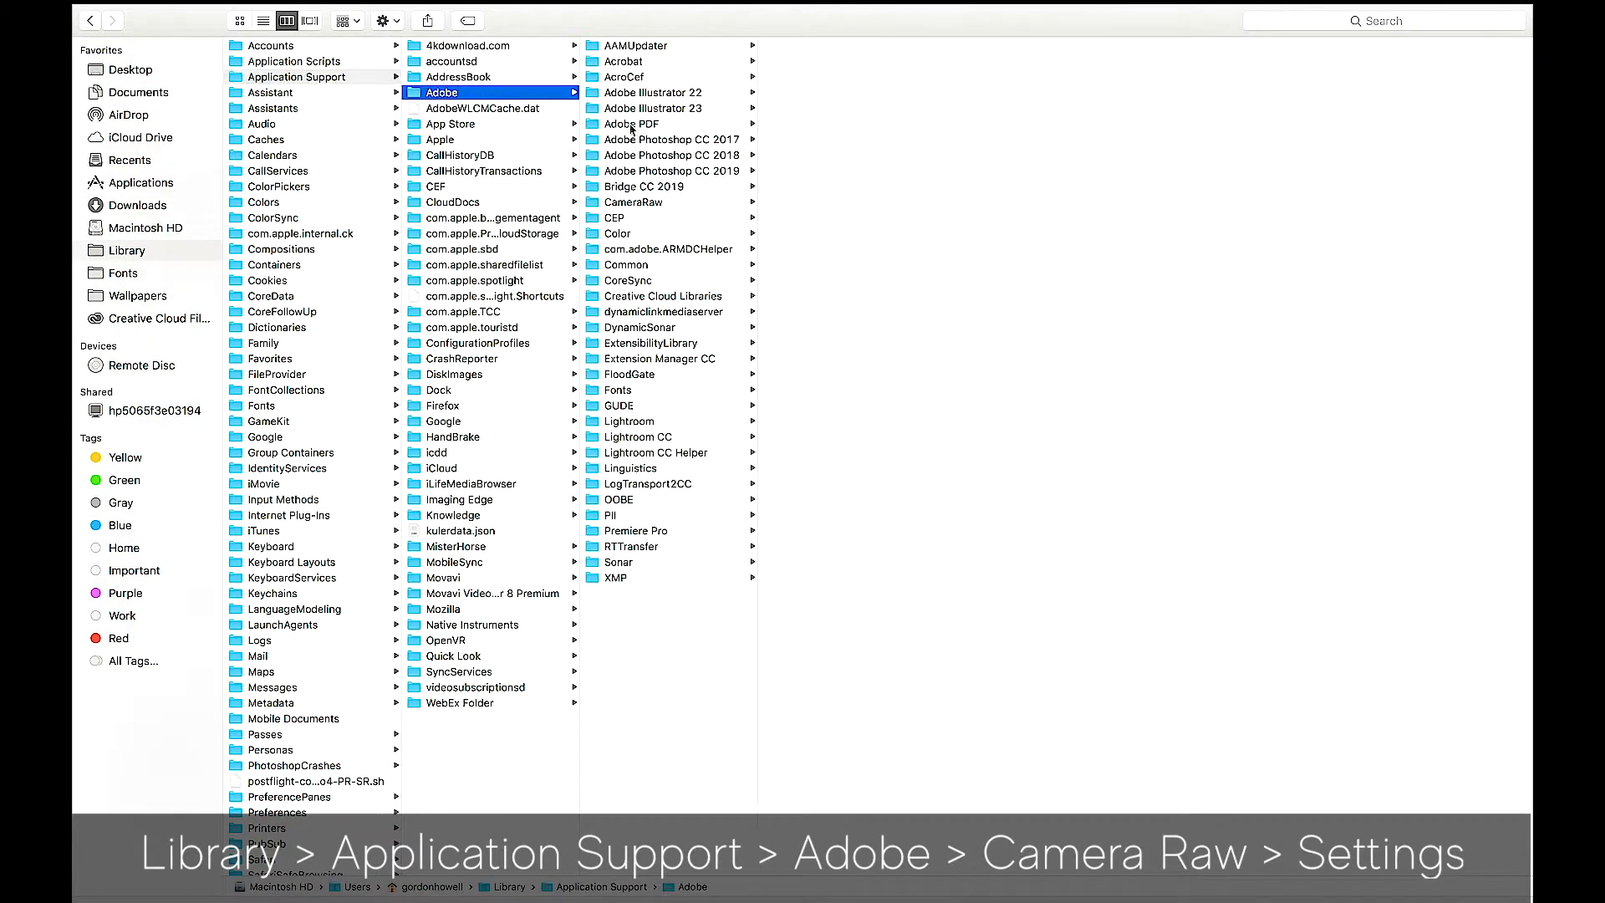
left_click(655, 203)
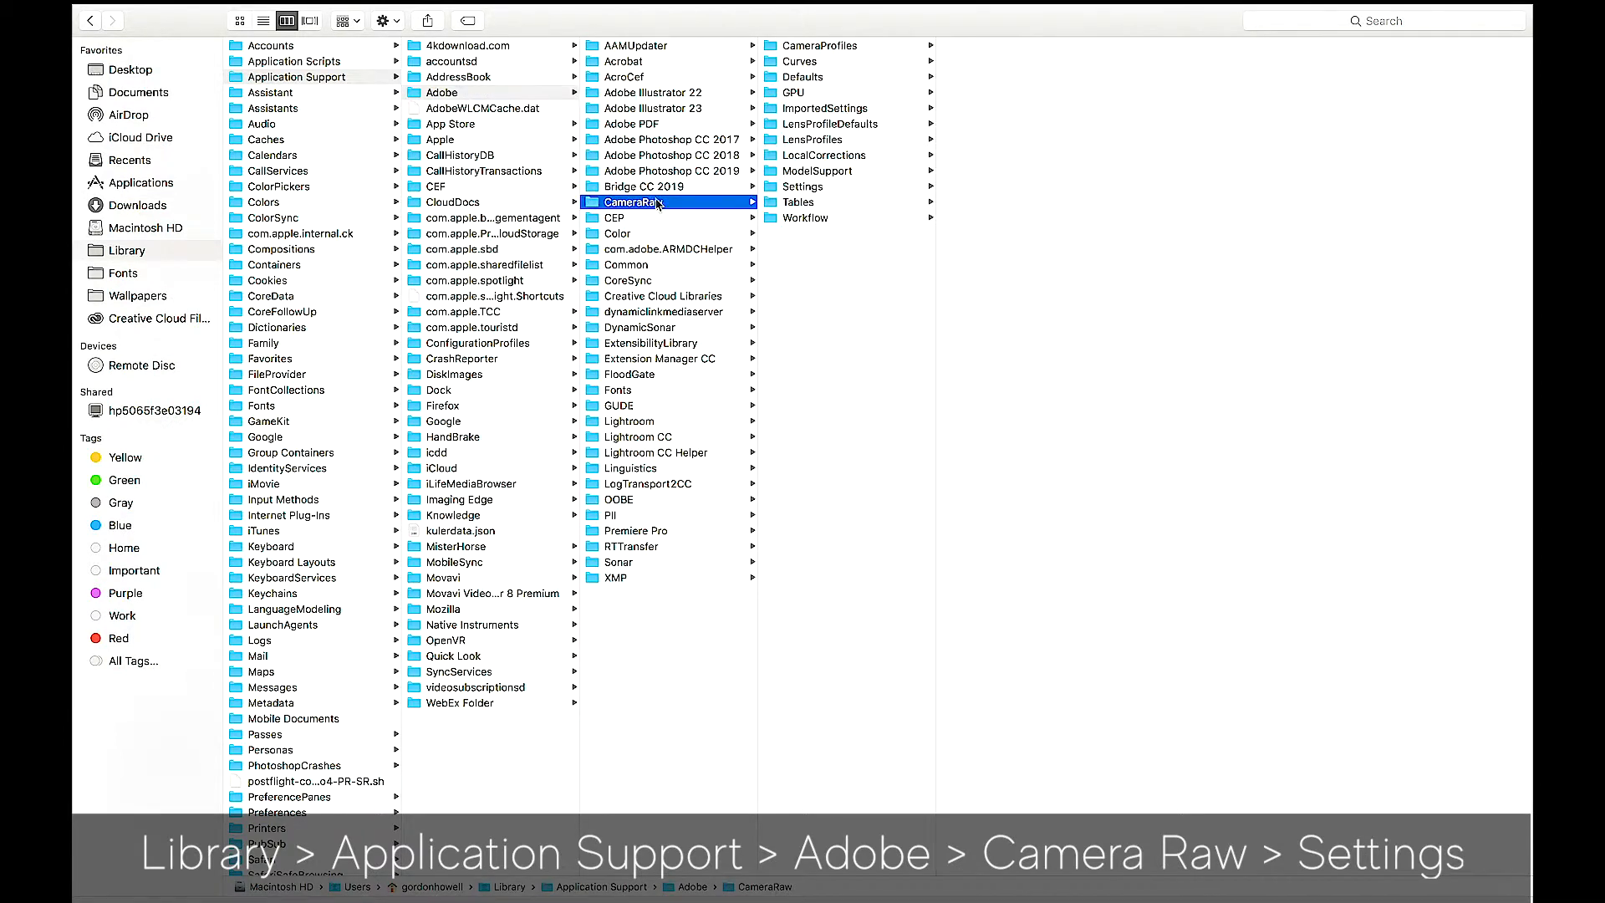
left_click(846, 189)
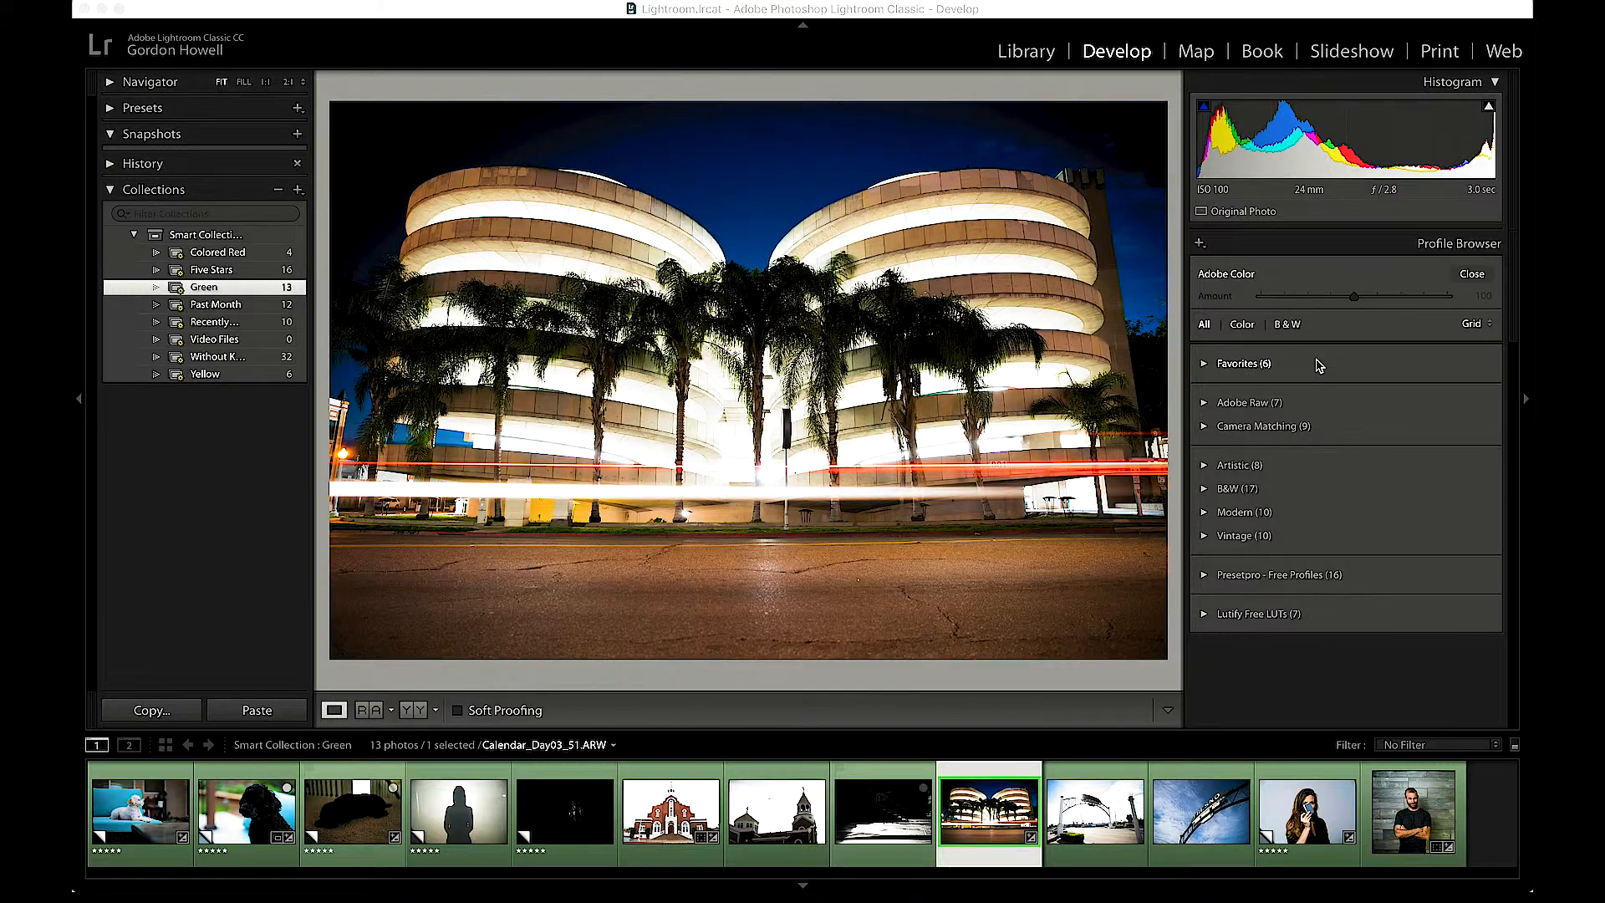
Step: Switch back to Lightroom Classic, preview the Adobe Raw profiles, and try Camera Matching profiles such as Camera Clear before applying Camera Standard
left_click(1317, 366)
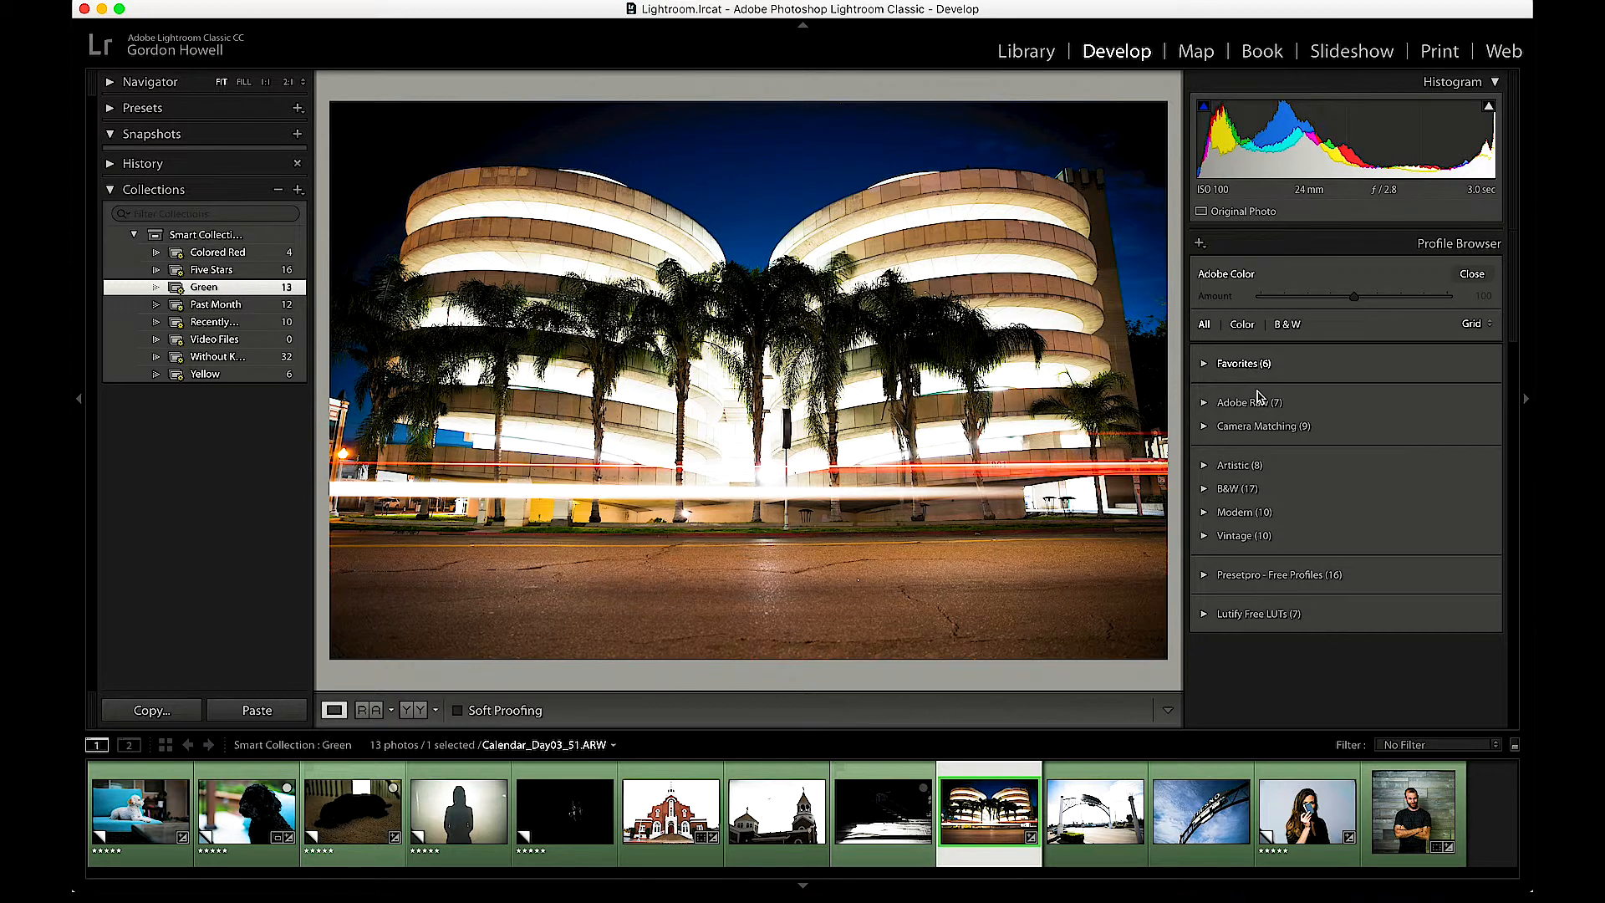
left_click(1205, 403)
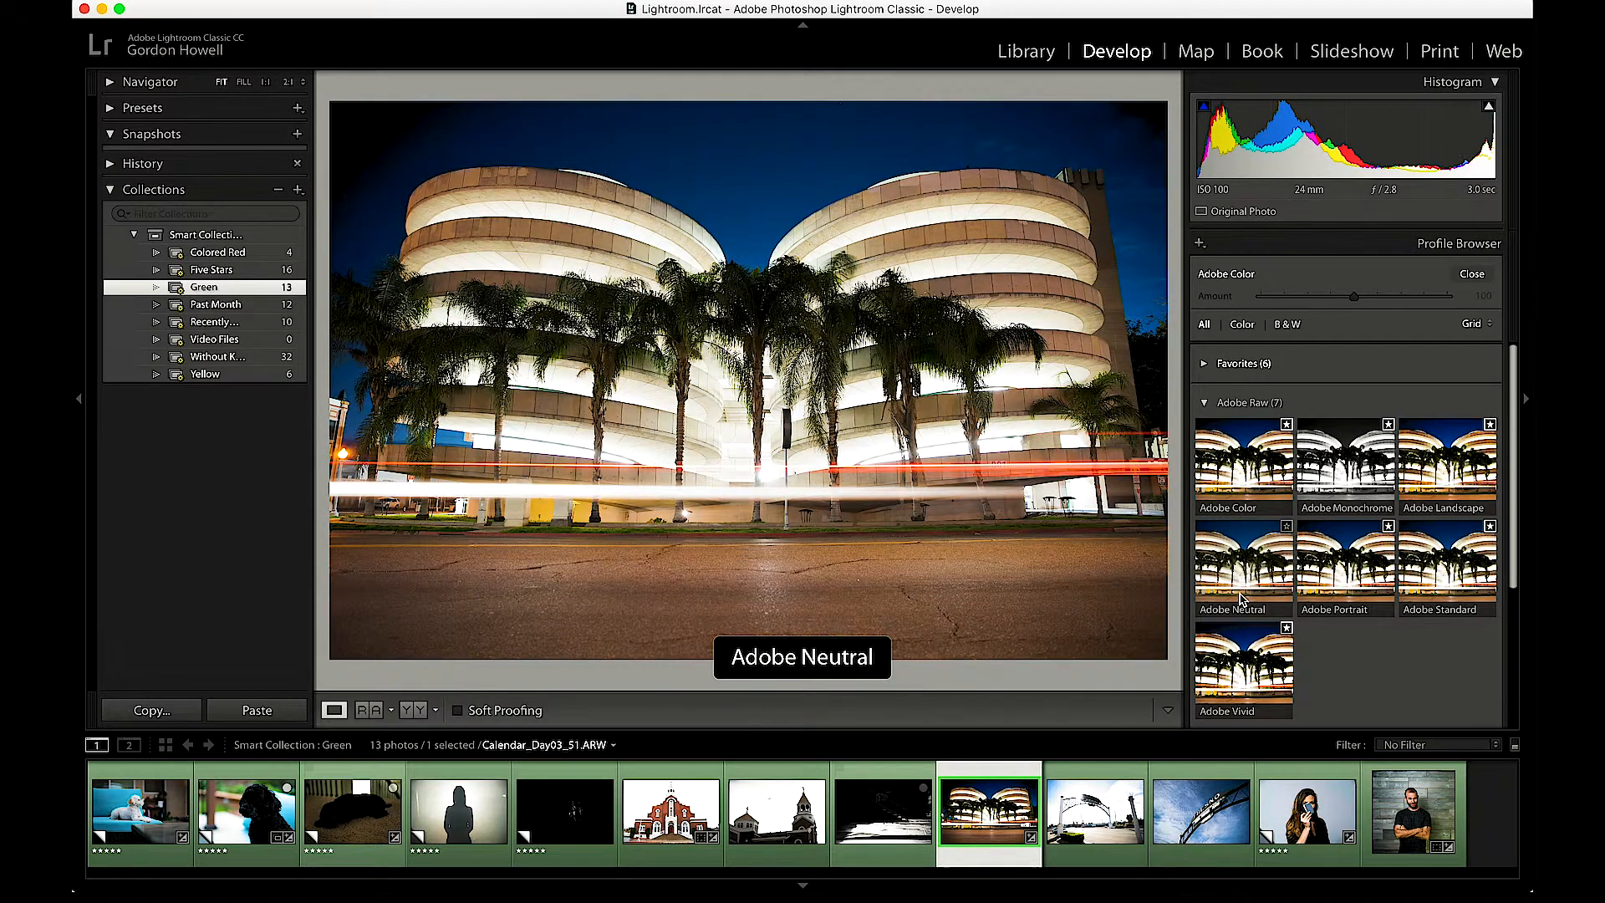
scroll(1262, 585, "down", 5)
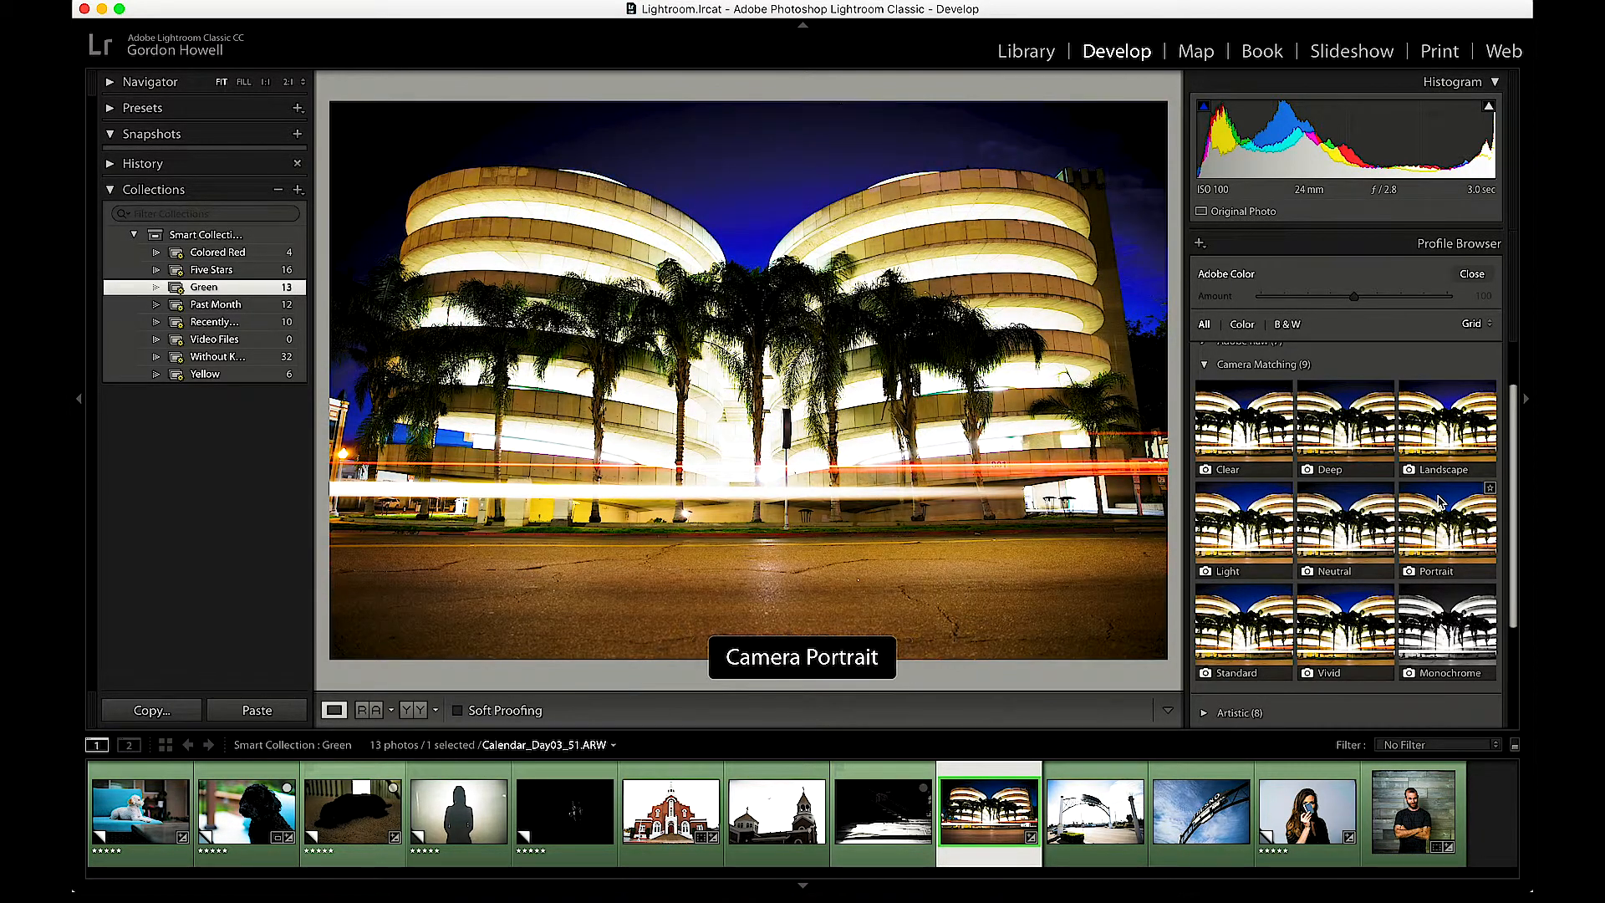
left_click(1257, 422)
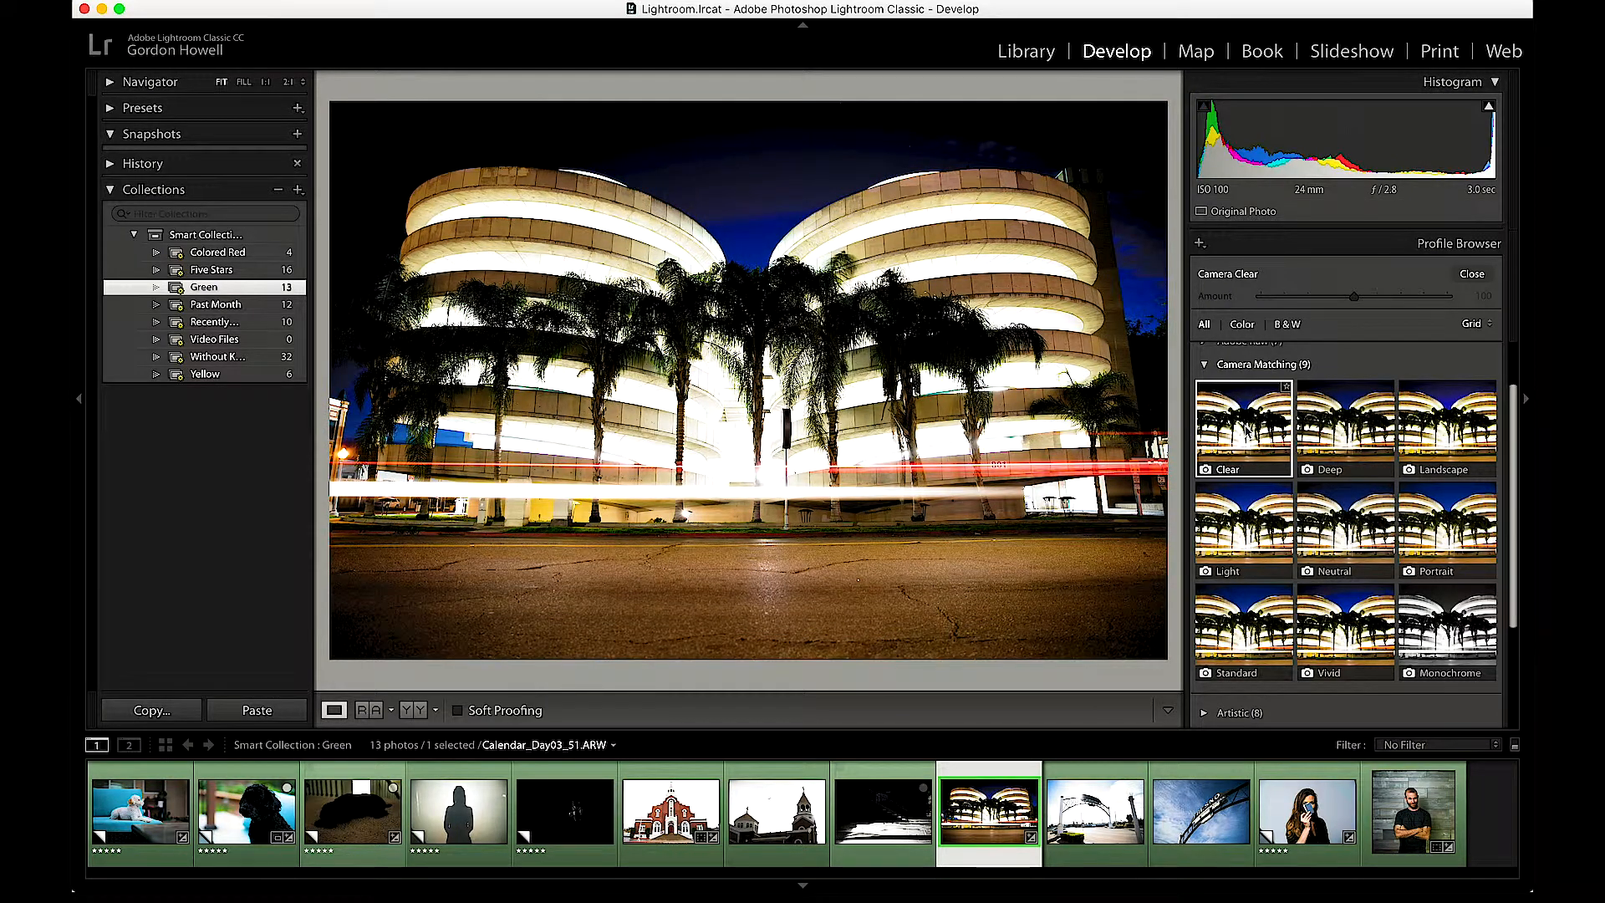
left_click(1323, 545)
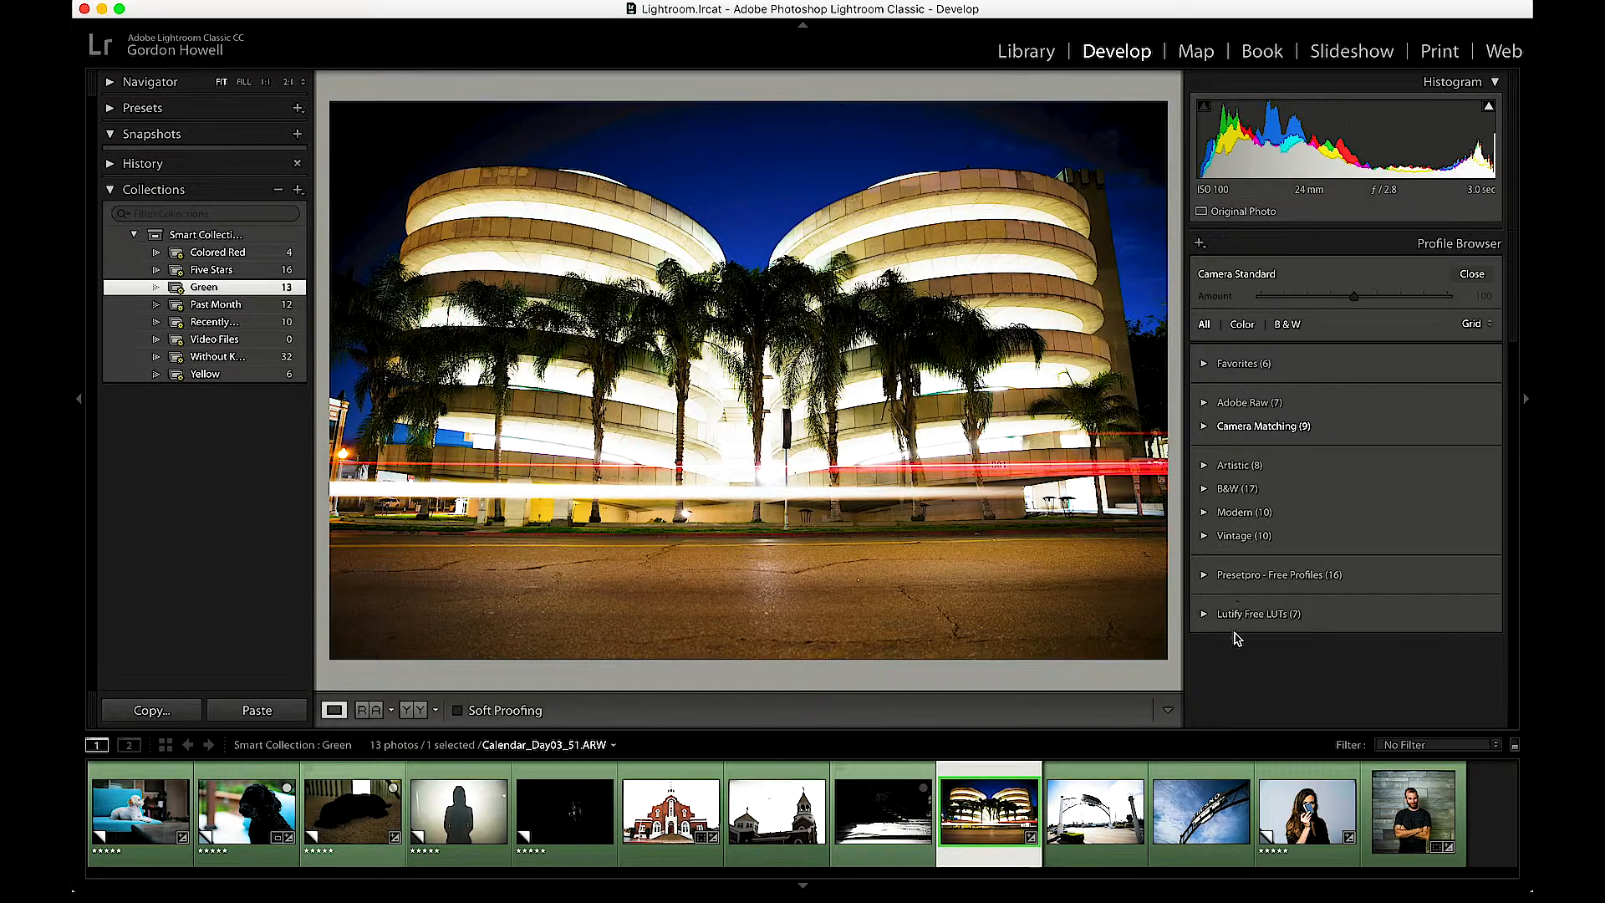
Step: Expand the Artistic profile group and preview its profiles, such as Artistic 04, on the parking garage photo
left_click(1204, 466)
scroll(1251, 558, "down", 2)
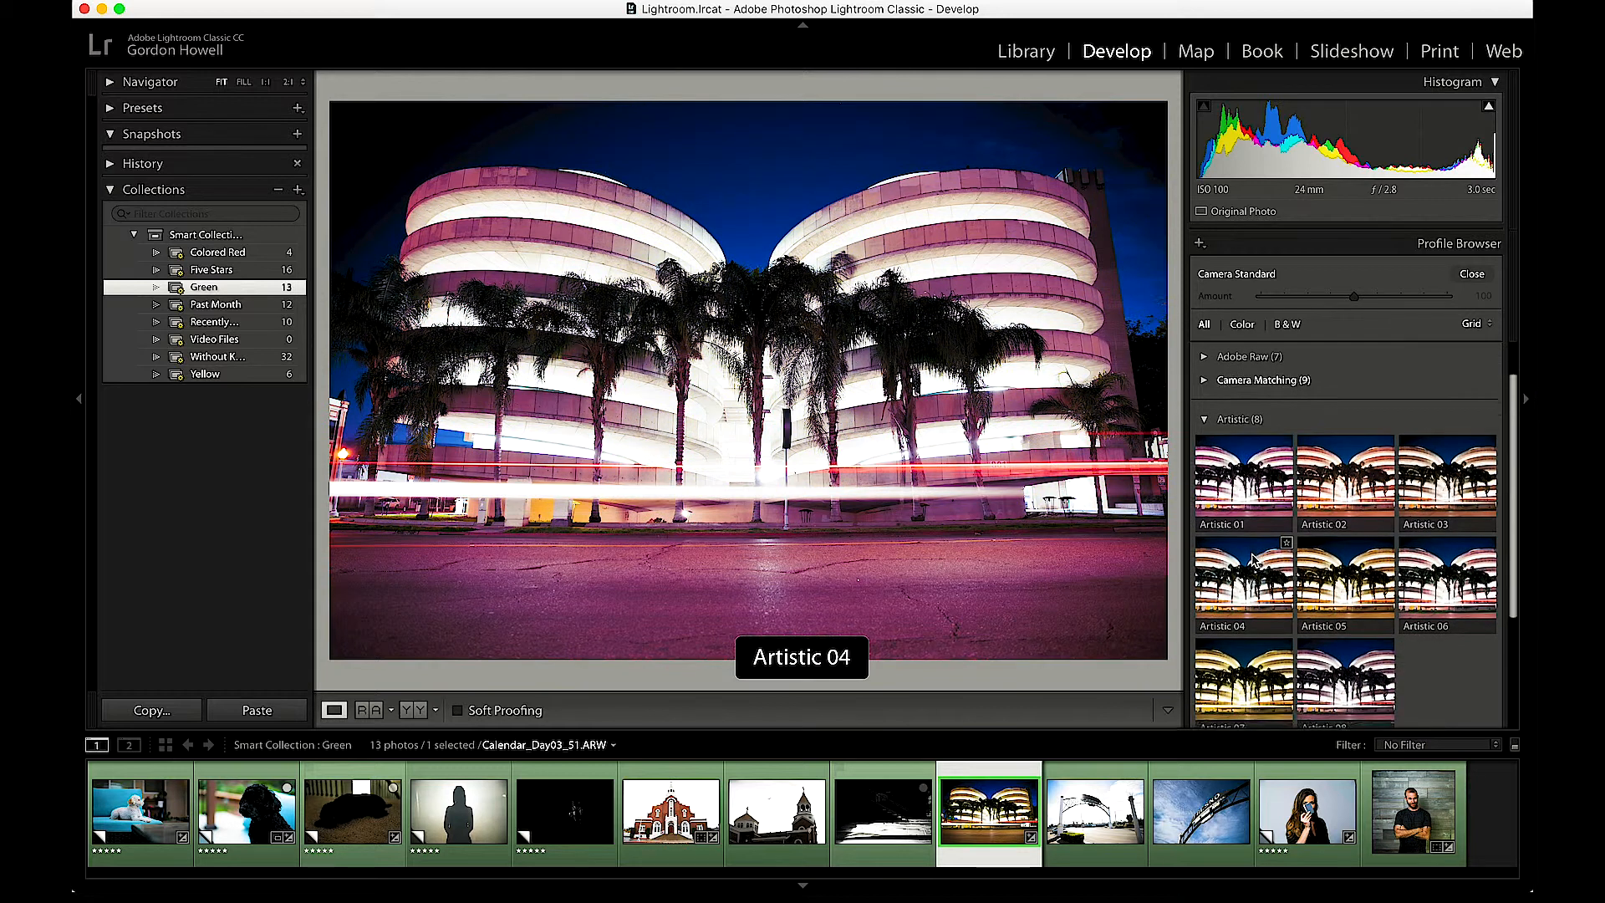
Step: Try another Artistic profile, Artistic 05, on the parking garage photo
scroll(1251, 552, "up", 2)
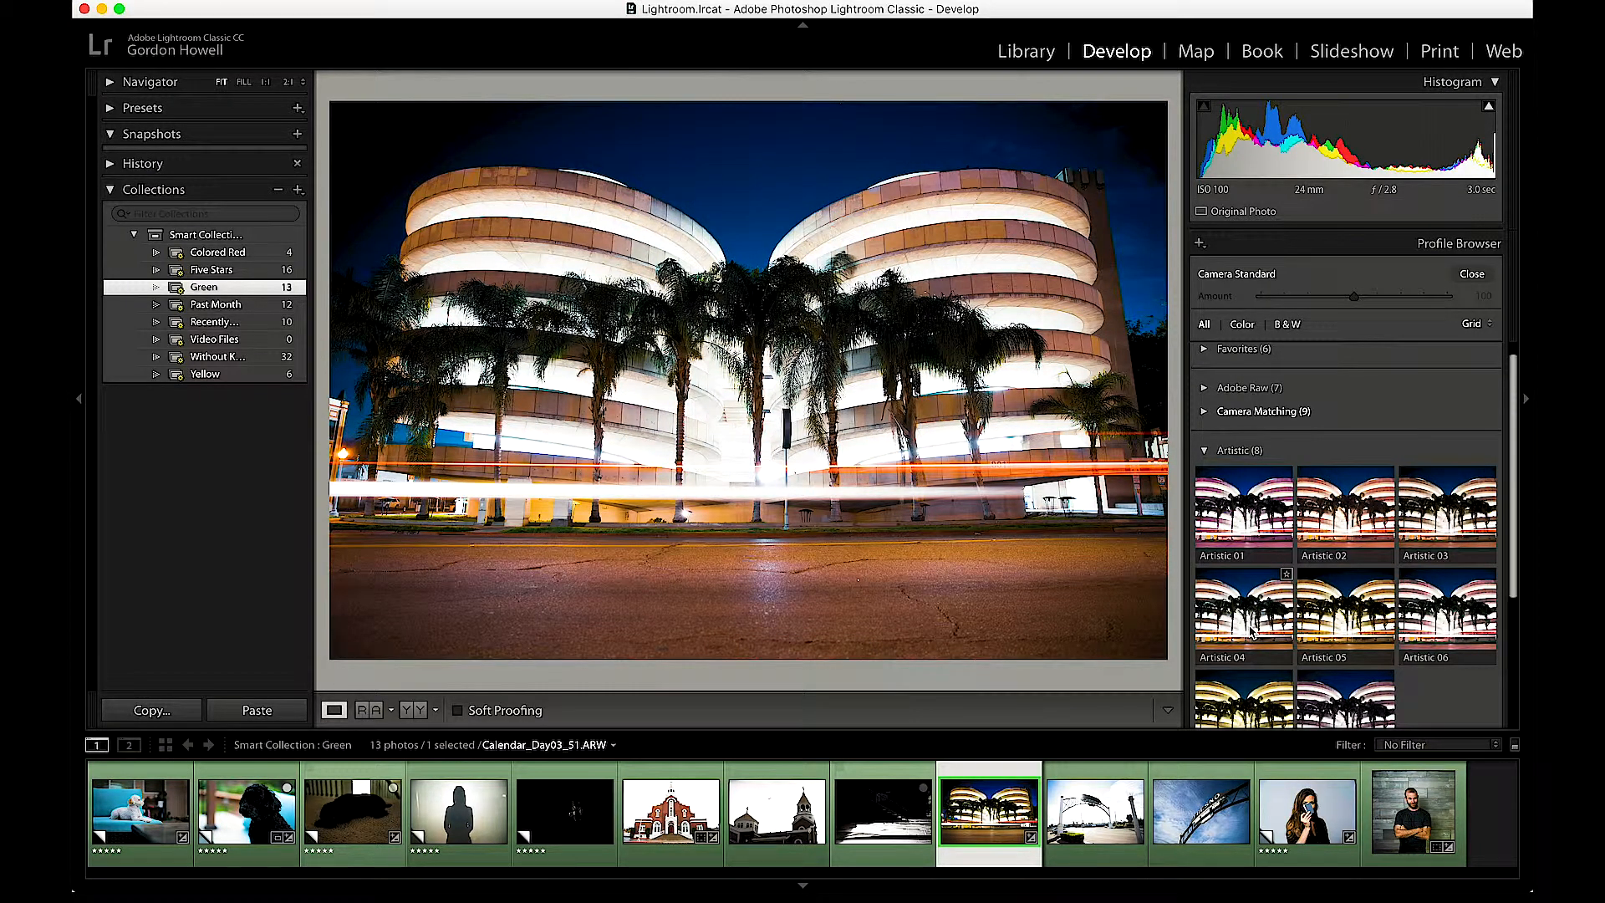
left_click(1337, 625)
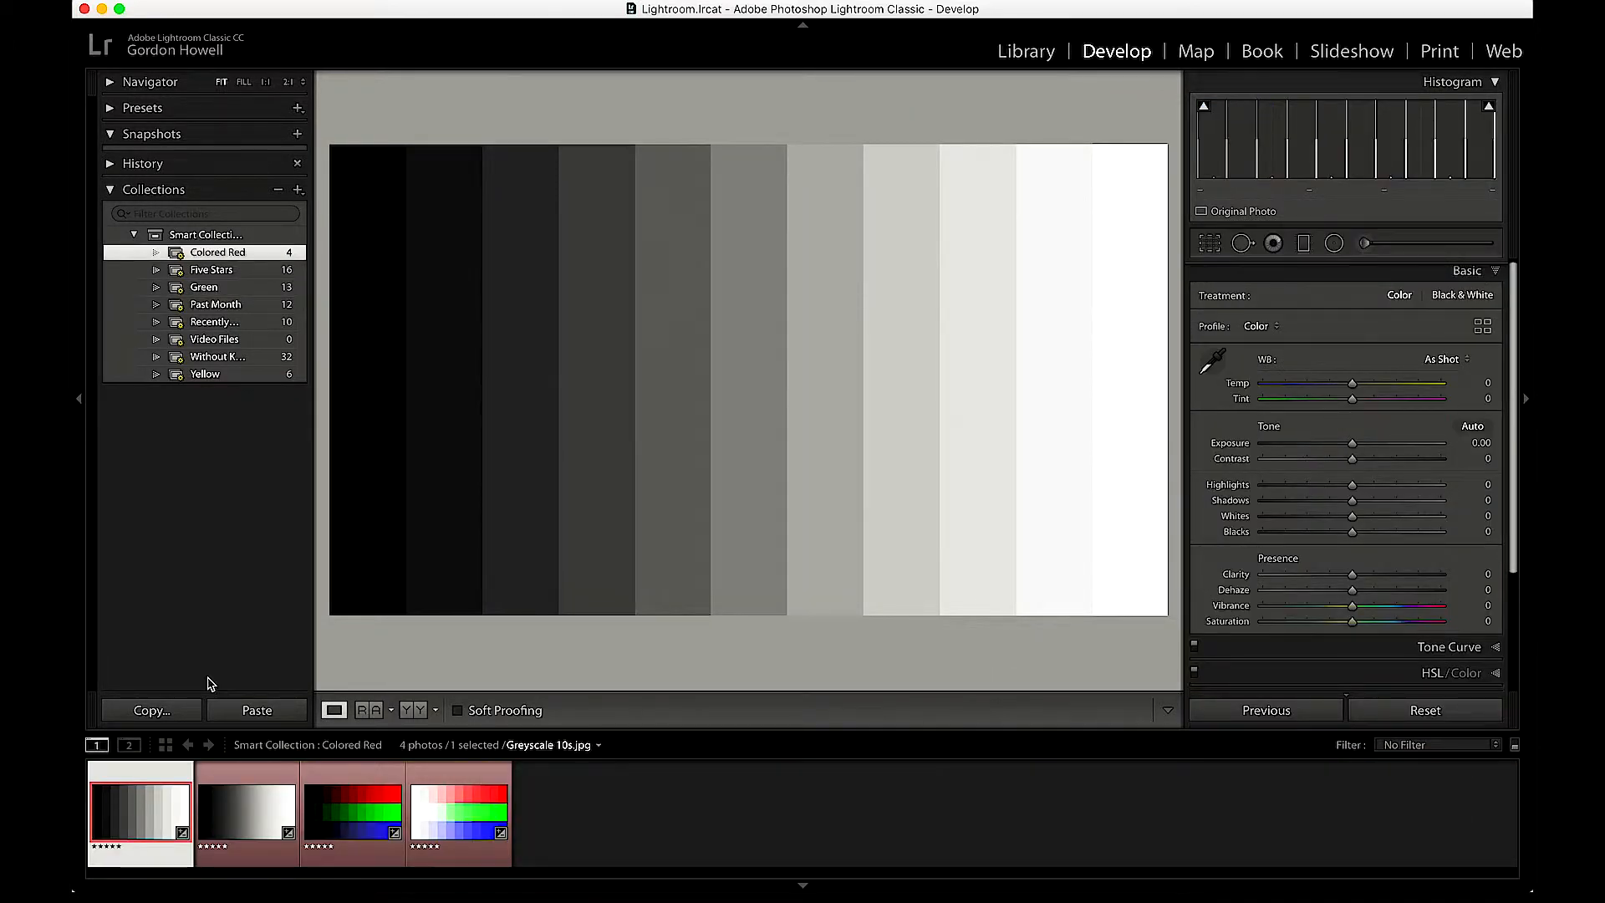
Step: Select Greyscale Gradient.jpg in the Colored Red smart collection and preview Artistic profiles such as Artistic 01 and Artistic 02 on it
left_click(236, 798)
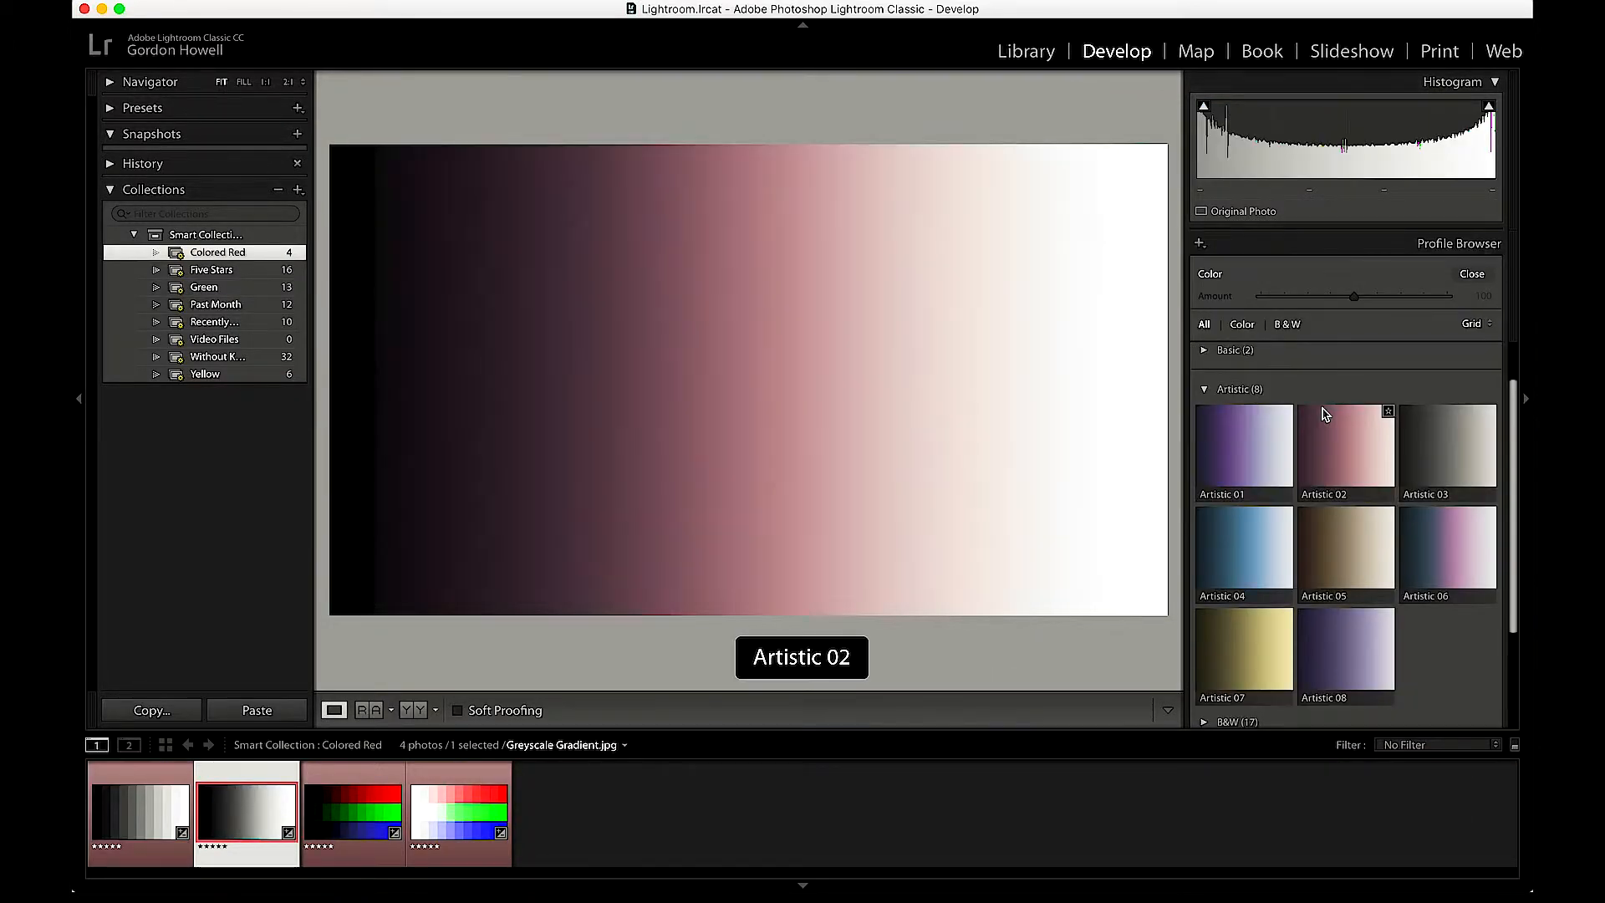
scroll(1325, 409, "down", 1)
scroll(1329, 373, "up", 1)
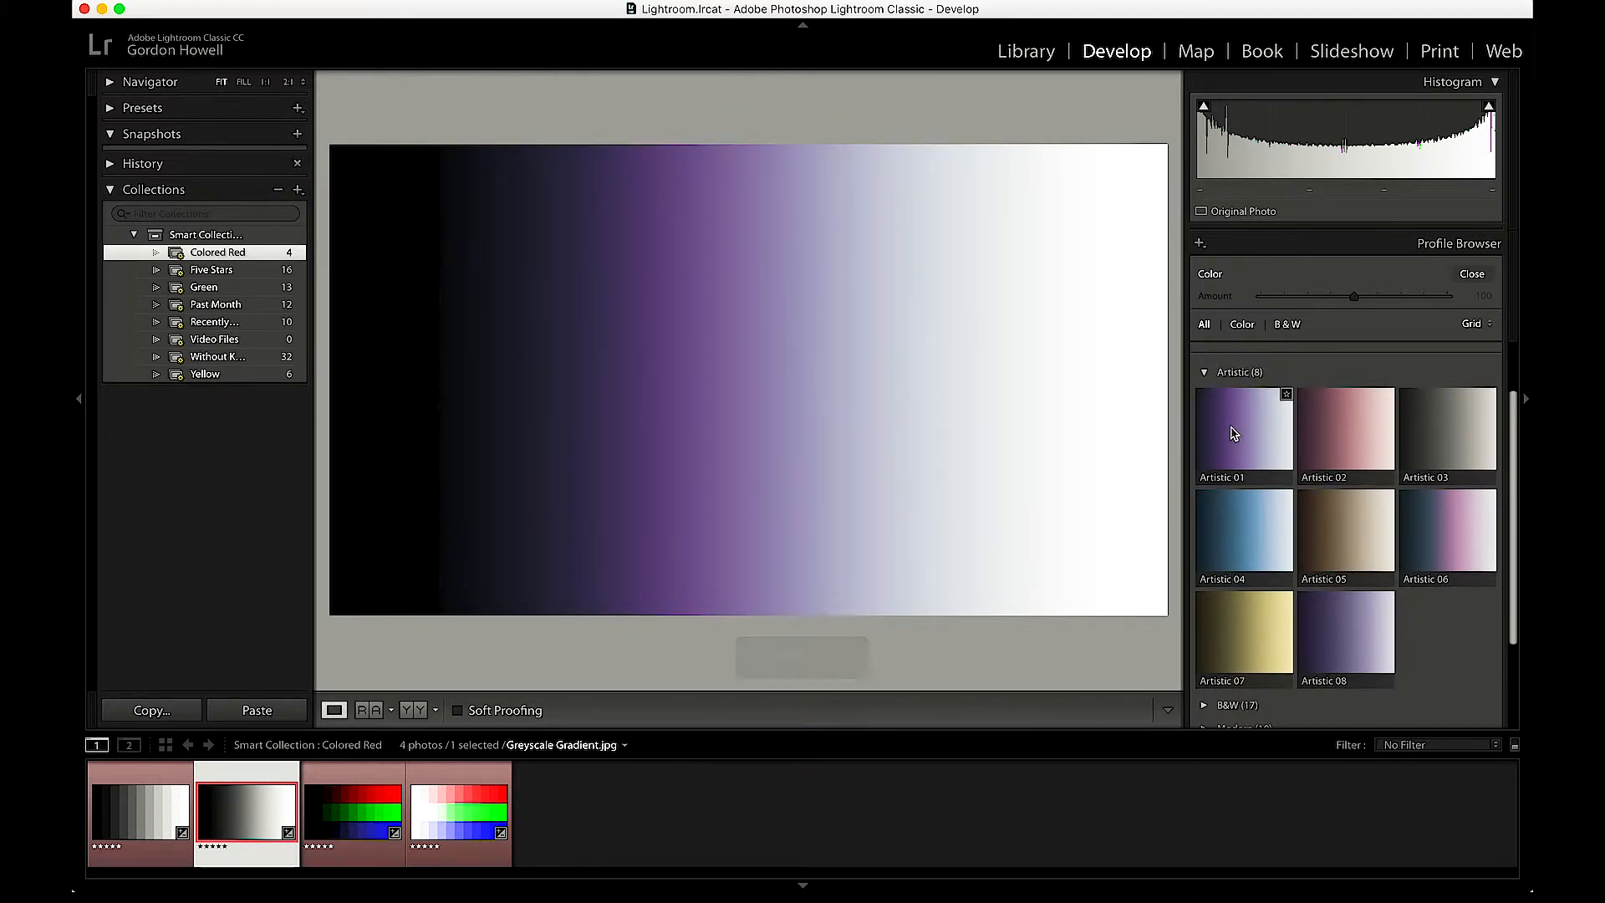
Step: Compare Artistic 02, 05, 06 and 07 on the greyscale gradient and leave Artistic 06 applied
left_click(1327, 447)
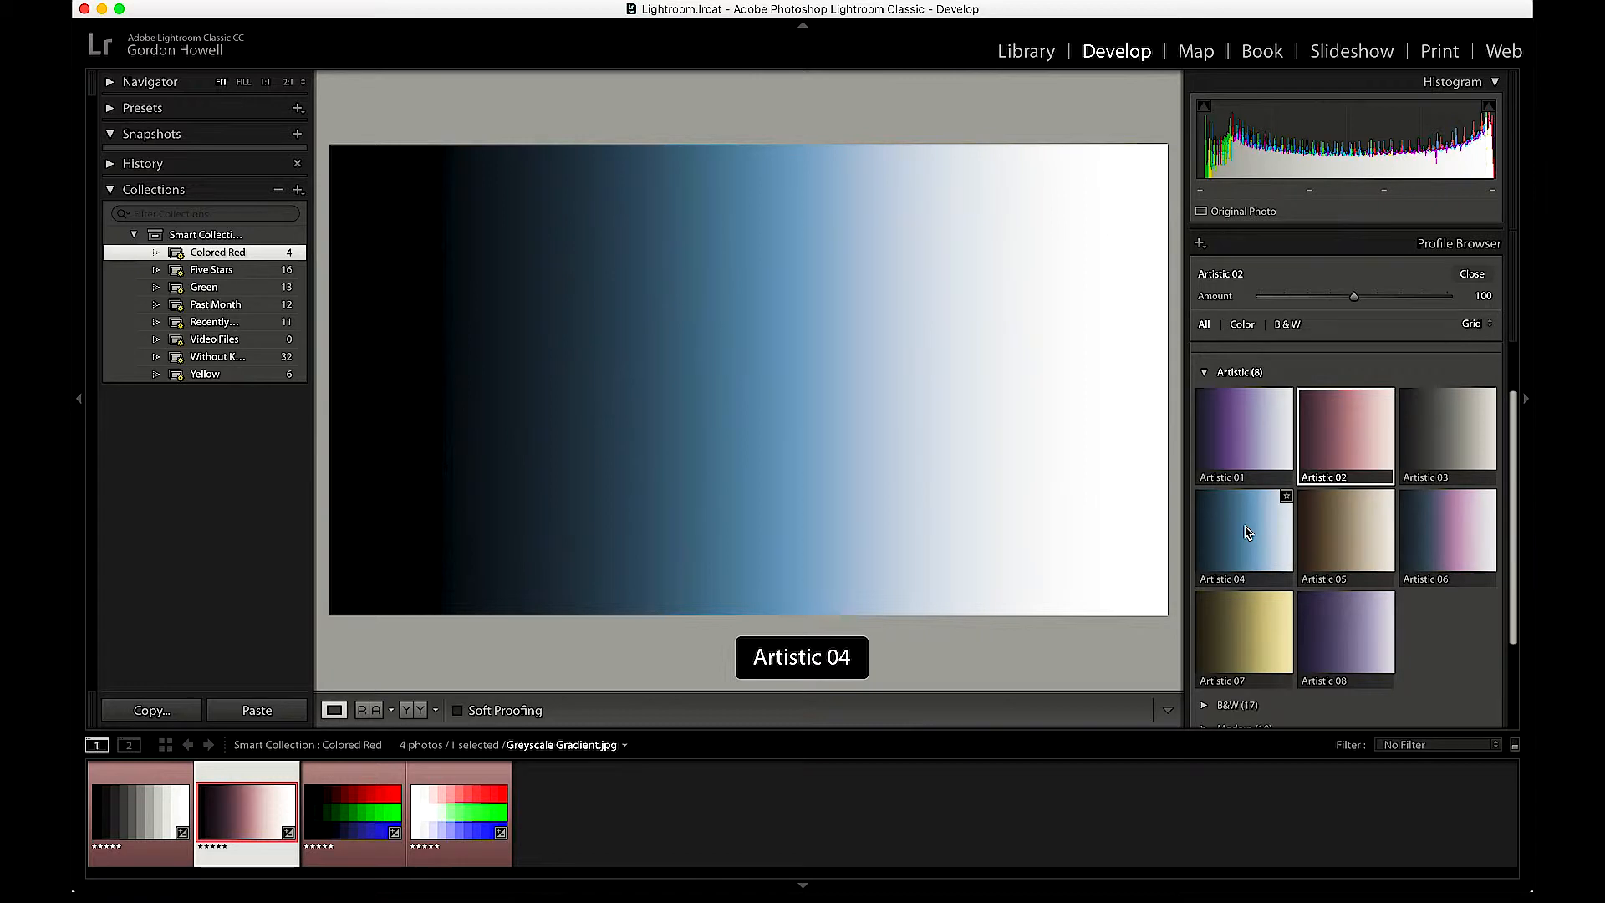
left_click(1323, 561)
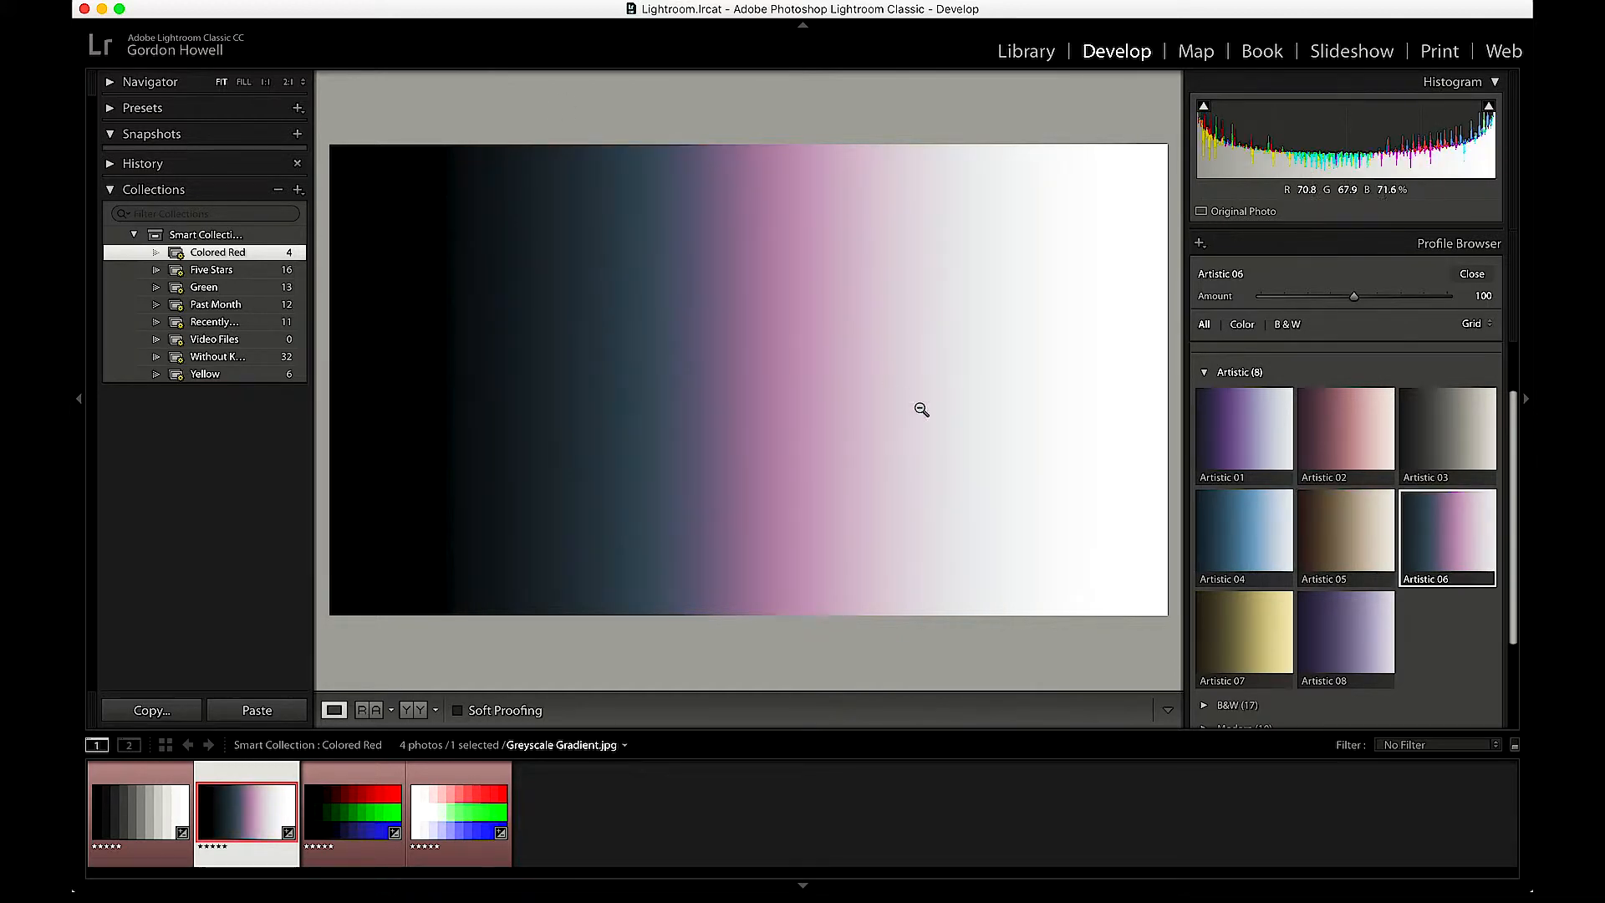
left_click(1451, 526)
left_click(1257, 642)
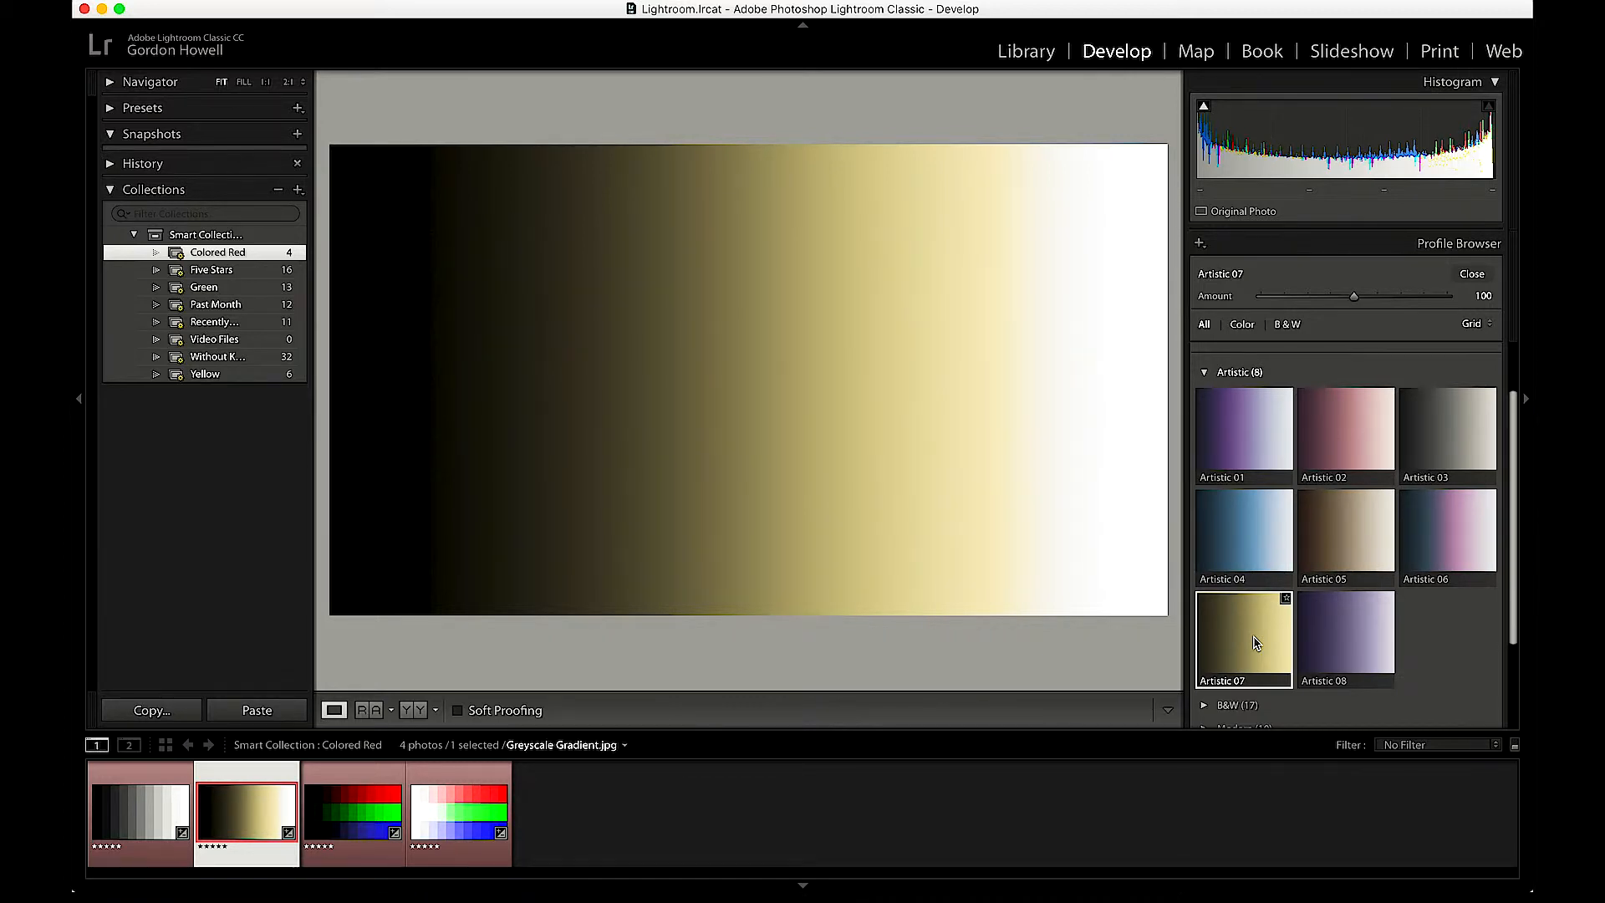
left_click(1445, 556)
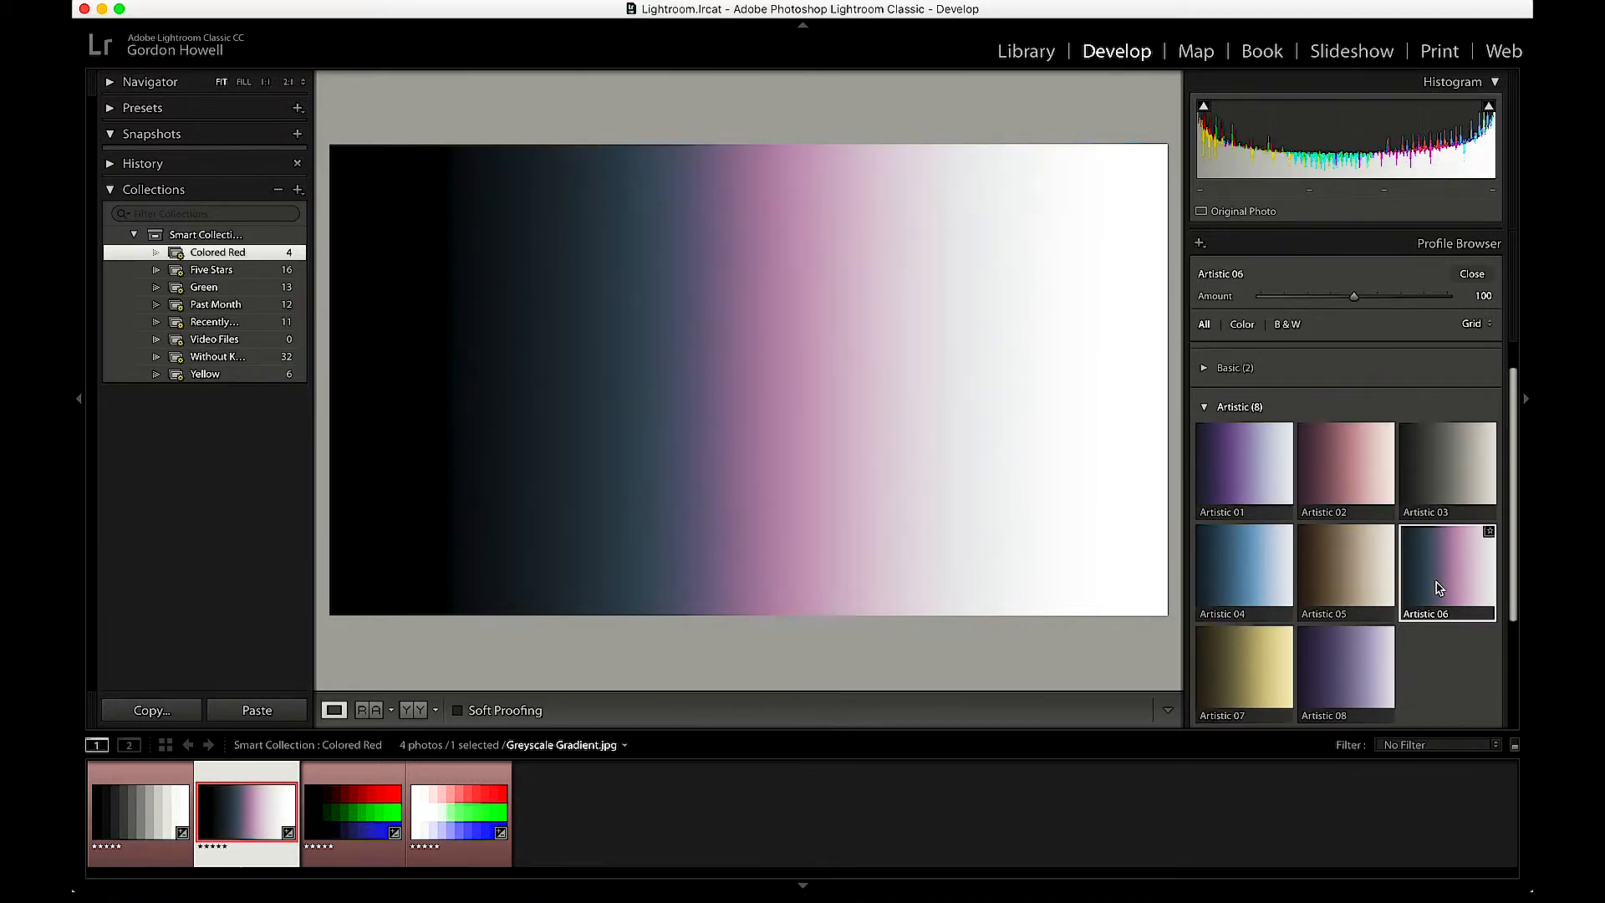
Step: Return to the parking garage photo in the Green smart collection and open the Profile Browser
left_click(207, 287)
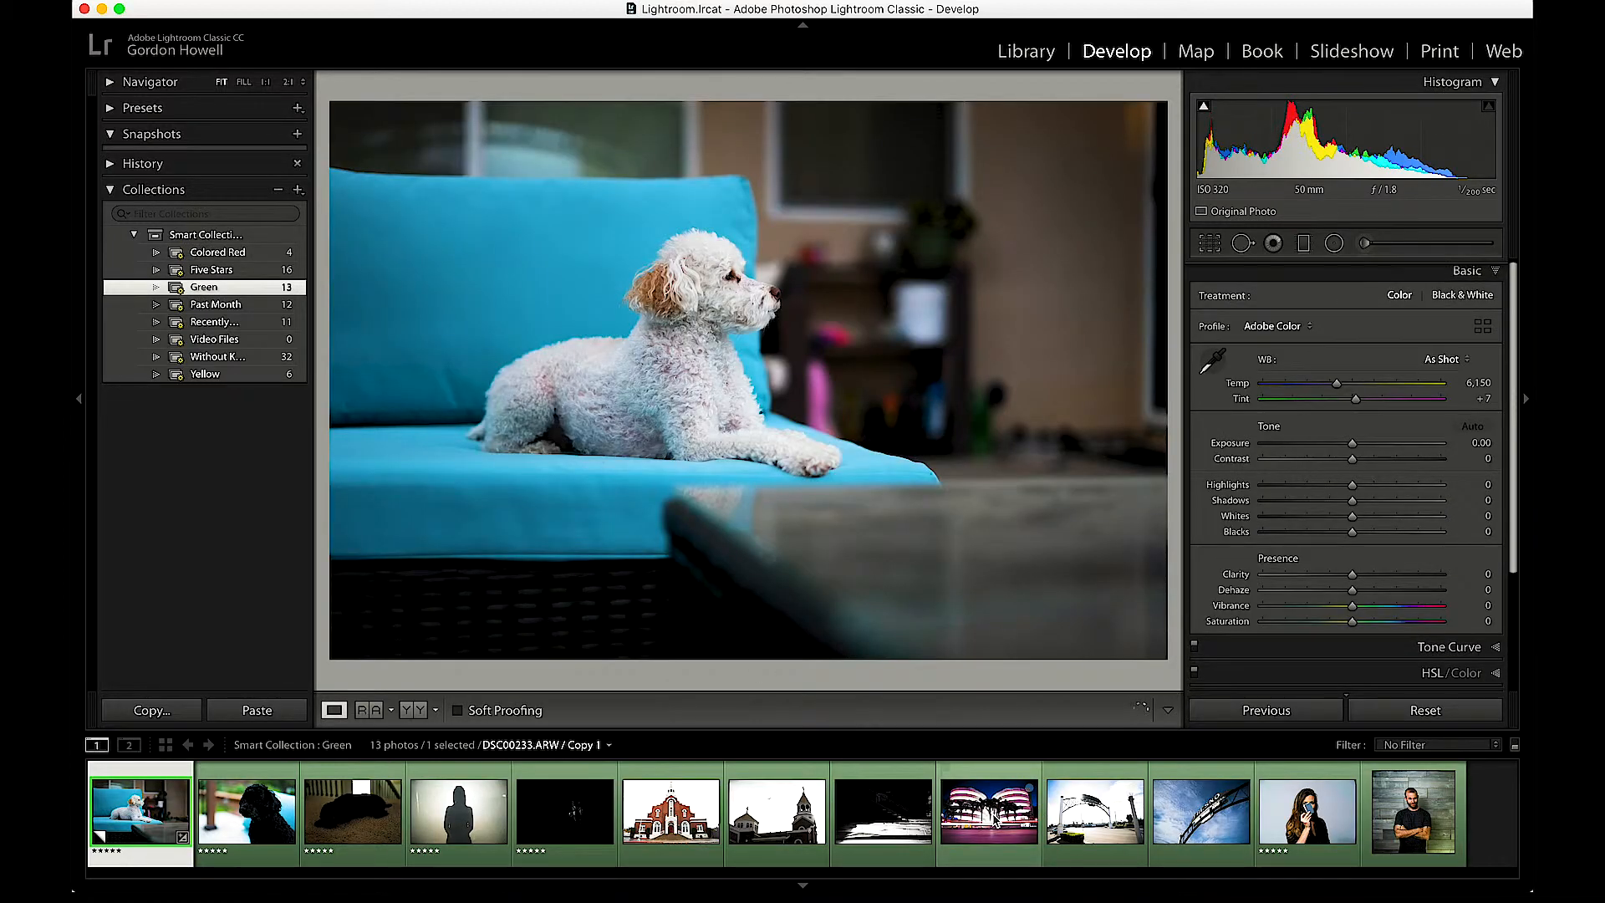
left_click(994, 823)
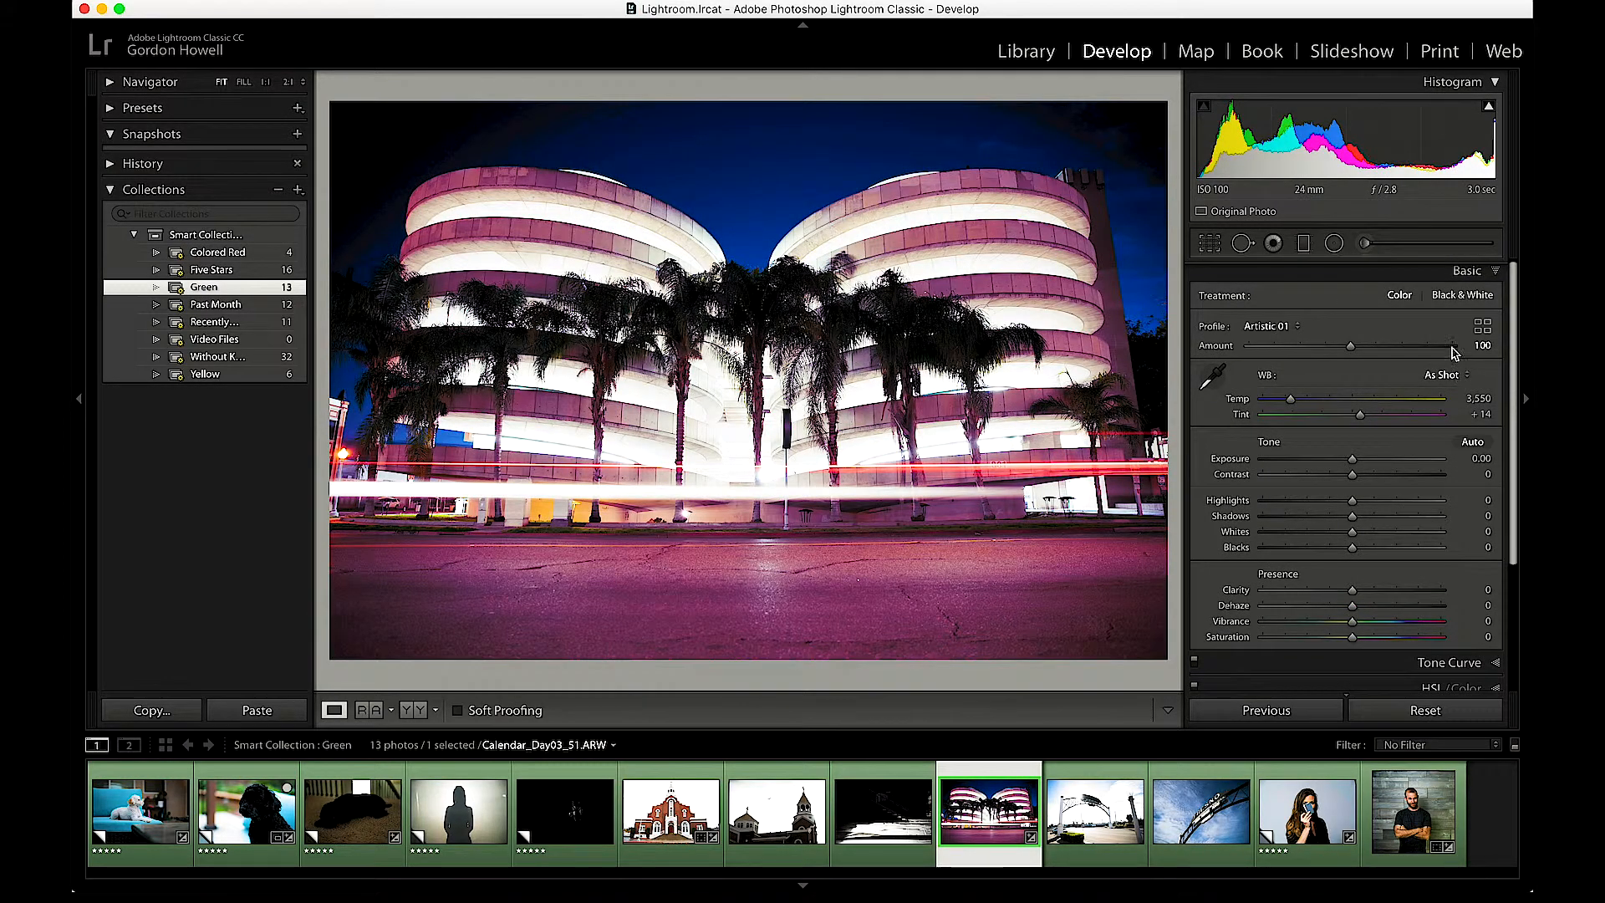
left_click(1482, 326)
Step: Try Artistic 01 with a reduced Amount on the garage photo, and apply Artistic 08 with its Amount set to 87
left_click(1260, 472)
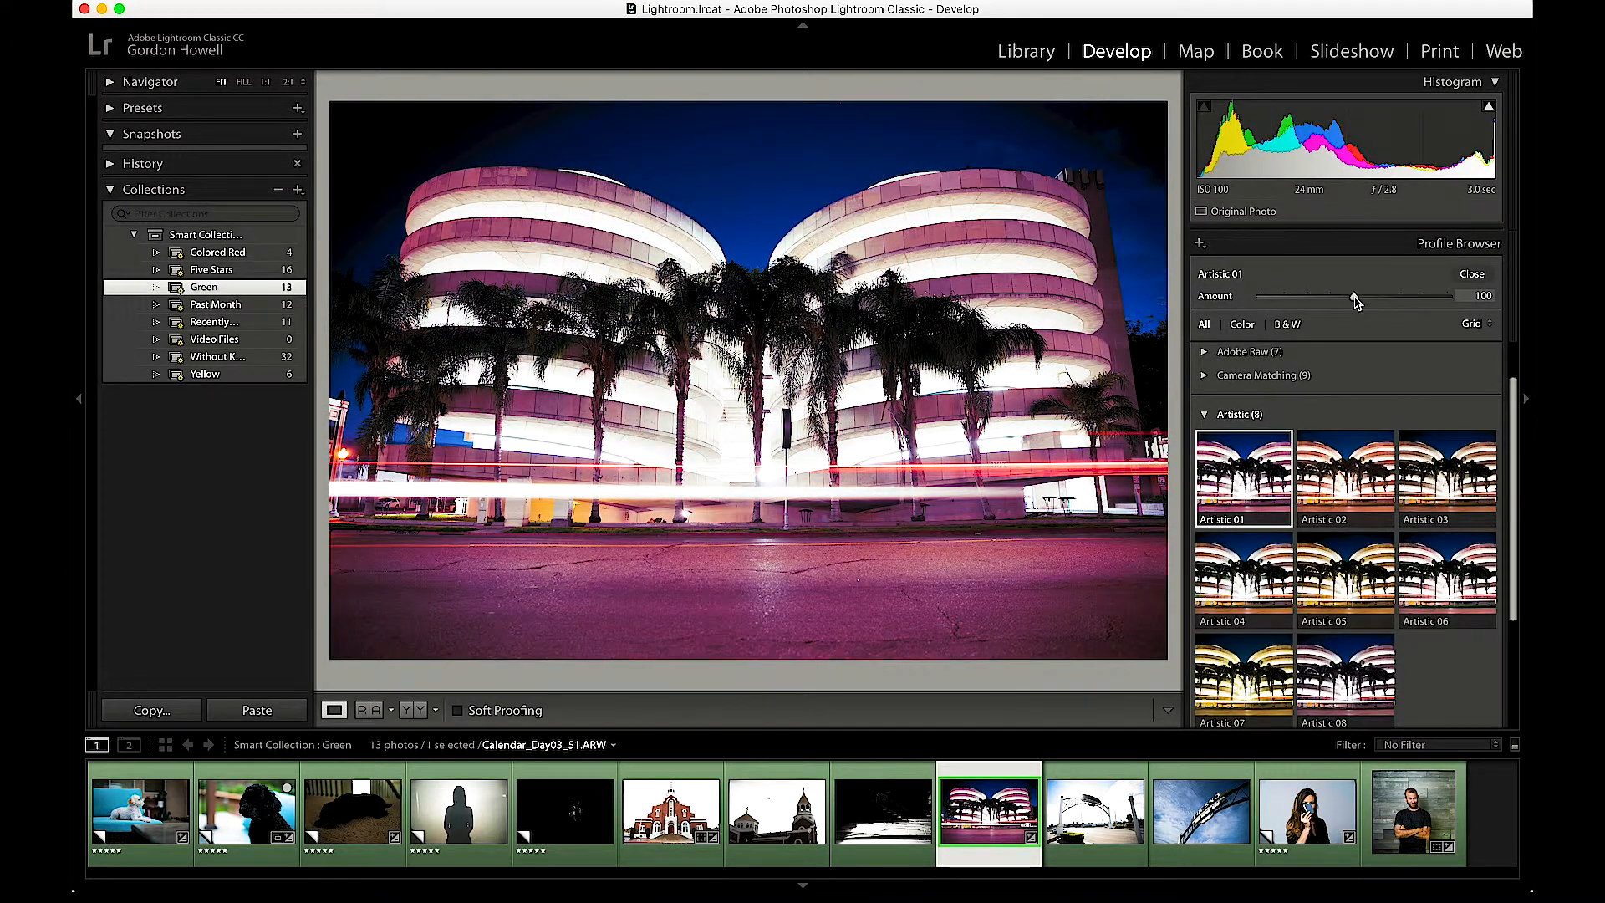
mouse_move(1354, 299)
left_mouse_down()
mouse_move(1293, 304)
mouse_move(1422, 311)
mouse_move(1224, 301)
mouse_move(1324, 308)
left_mouse_up()
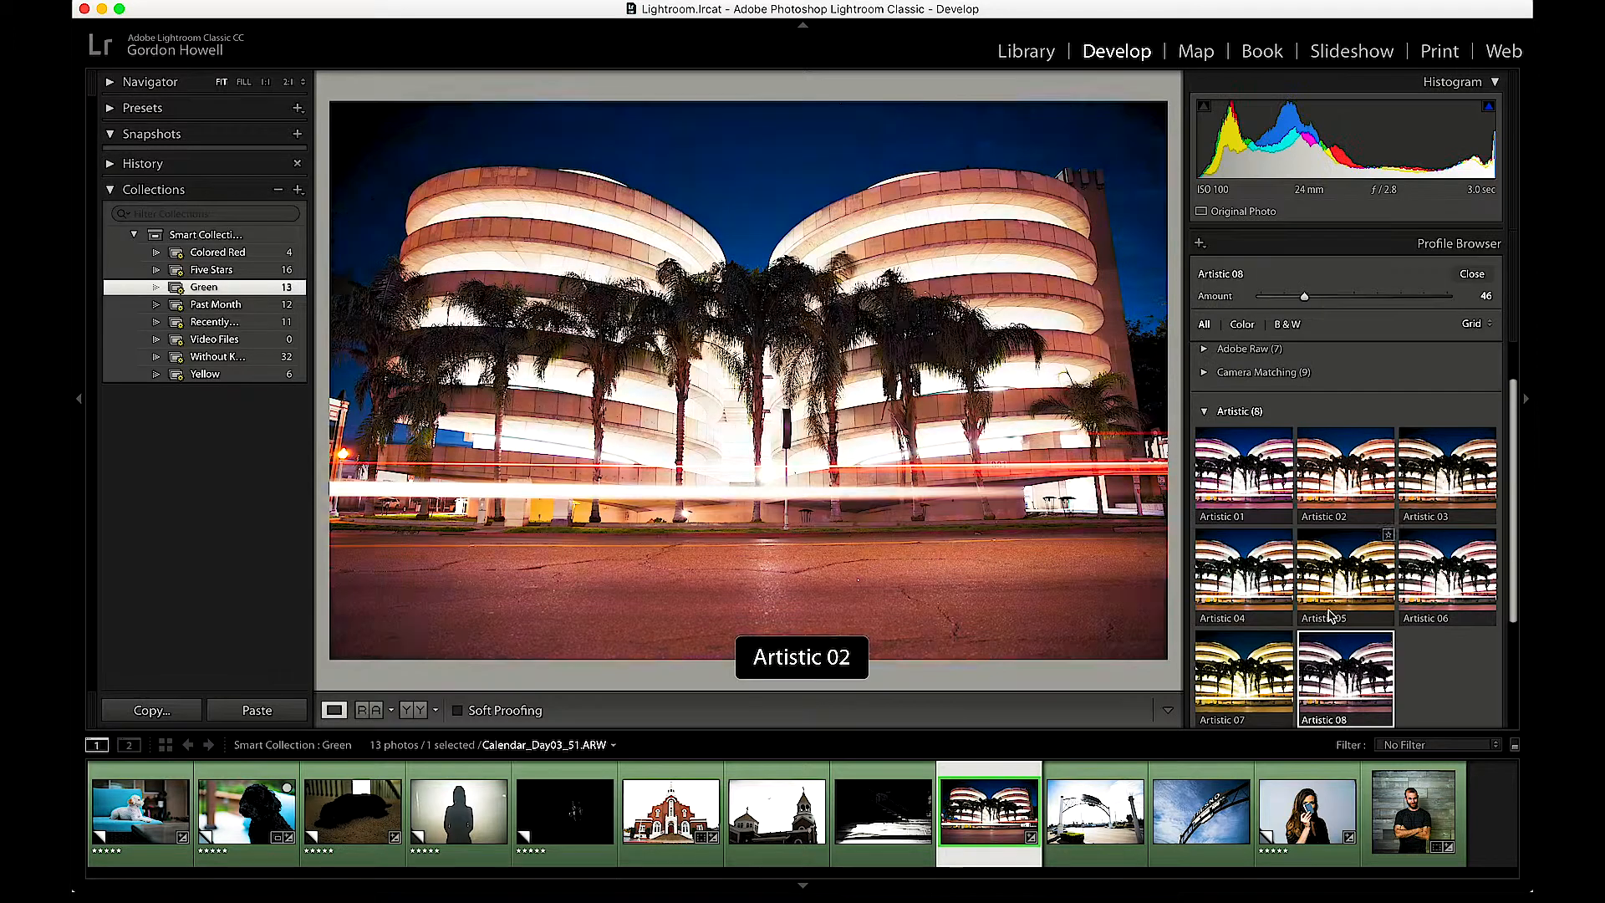
left_click(1331, 667)
mouse_move(1354, 298)
left_mouse_down()
mouse_move(1268, 303)
mouse_move(1351, 304)
mouse_move(1339, 312)
left_mouse_up()
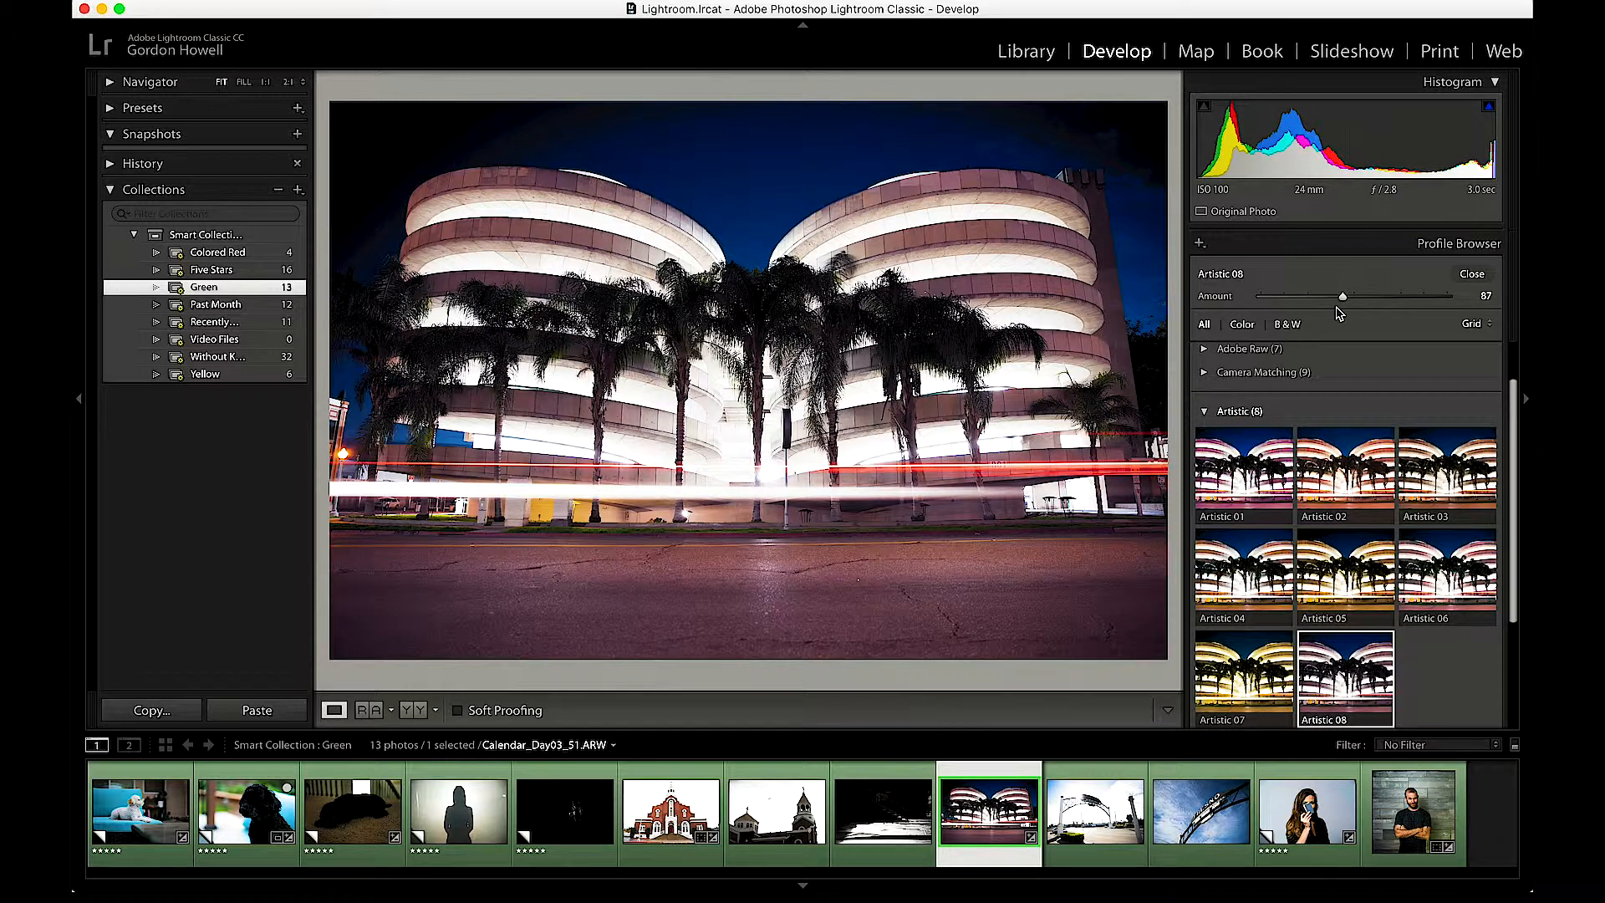